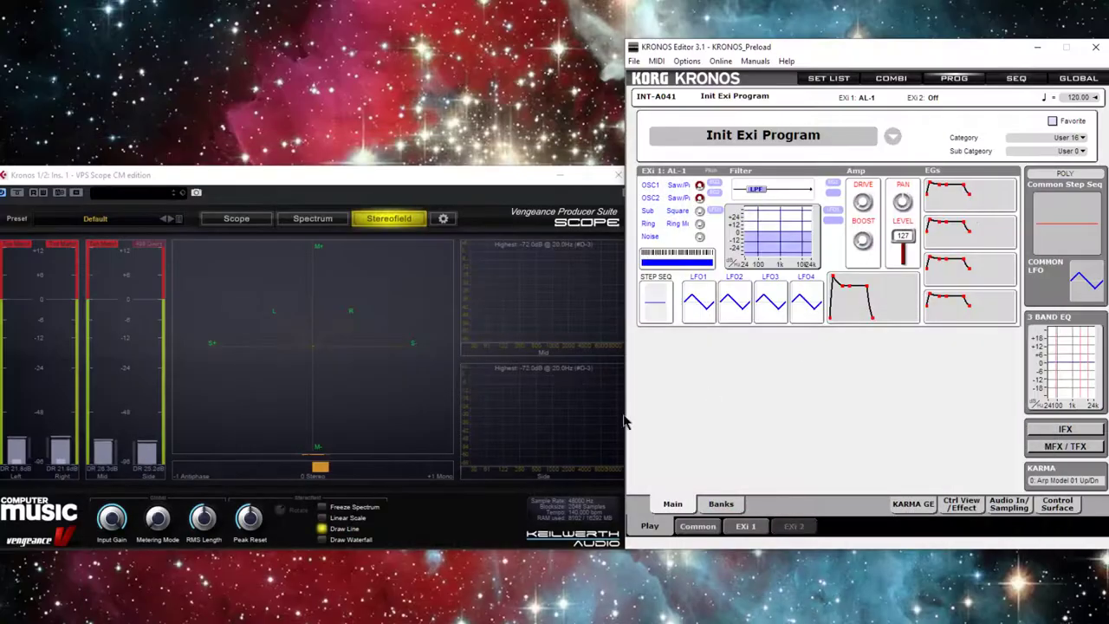
# Raise the AL-1 Noise level to 28 in the oscillator mixer, with OSC 1 and OSC 2 at 0
pyautogui.click(697, 198)
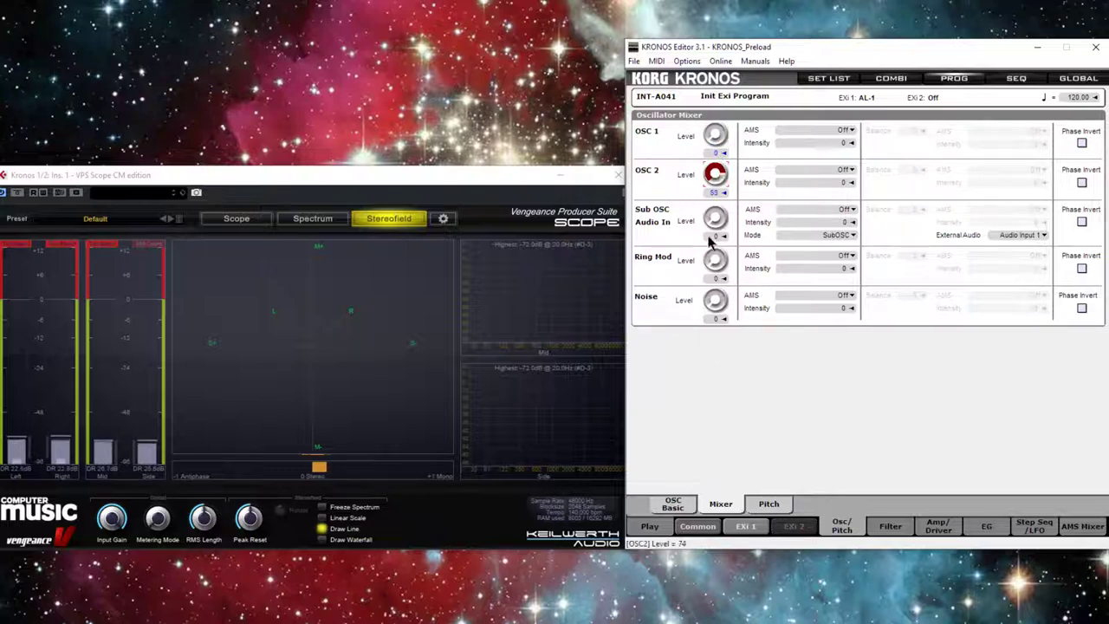
pyautogui.moveTo(715, 310); pyautogui.dragTo(719, 275)
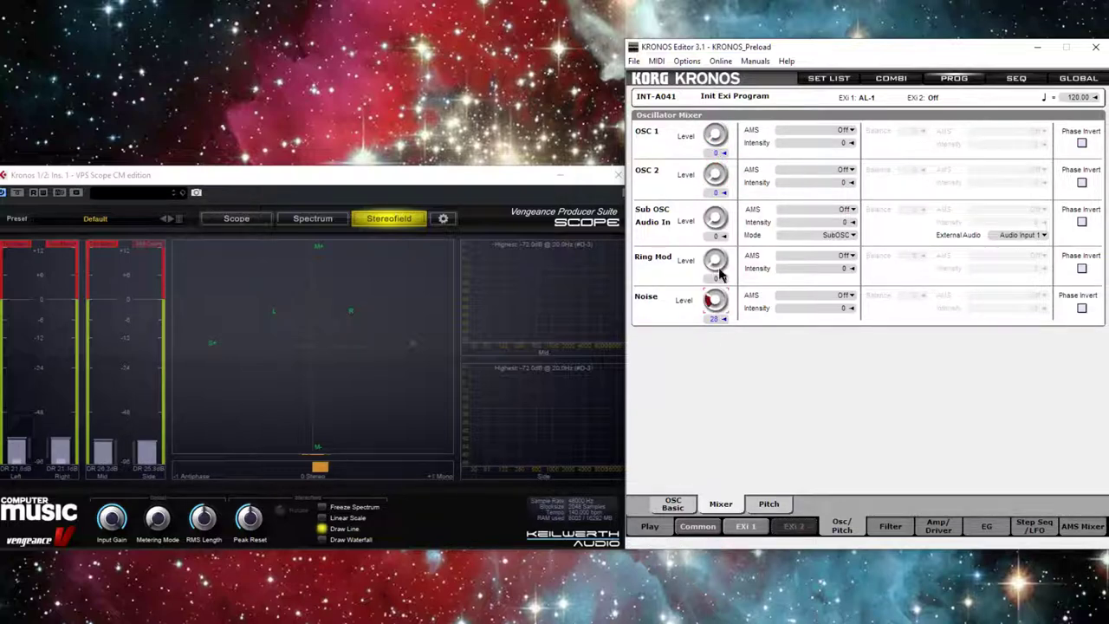
# Route all EXis to IFX1 in the Common IFX routing settings
pyautogui.click(700, 532)
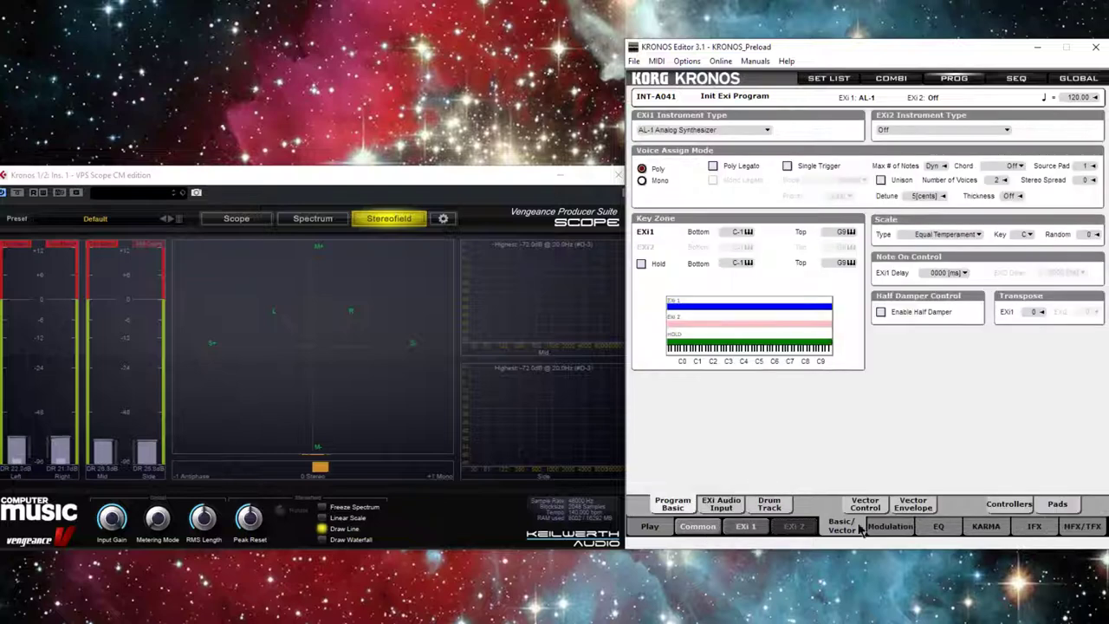
pyautogui.click(1036, 526)
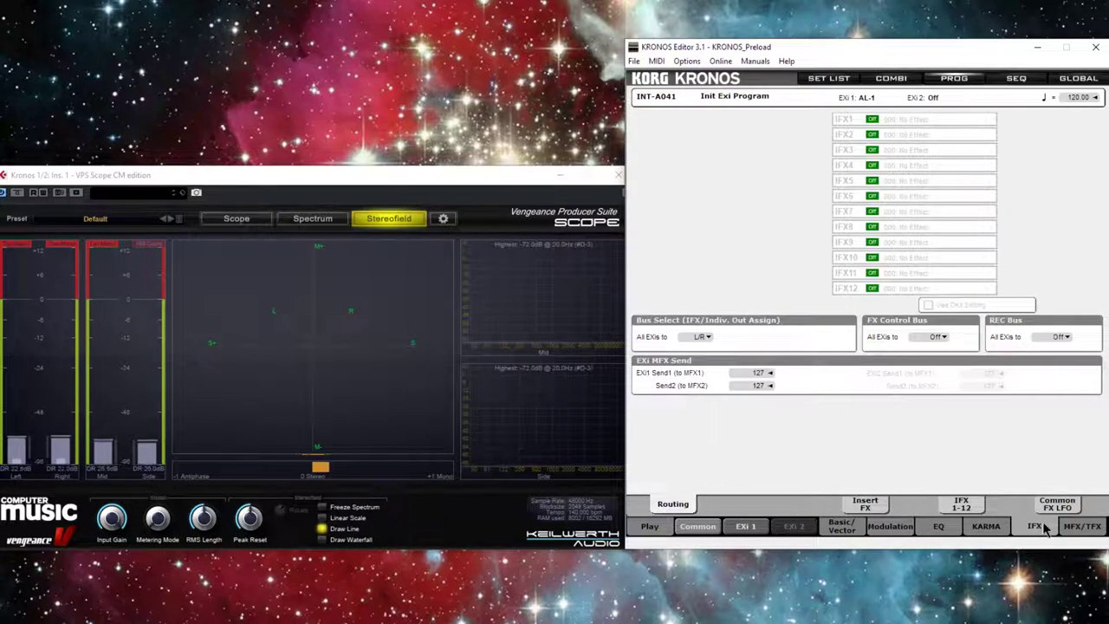
pyautogui.click(706, 336)
pyautogui.click(729, 359)
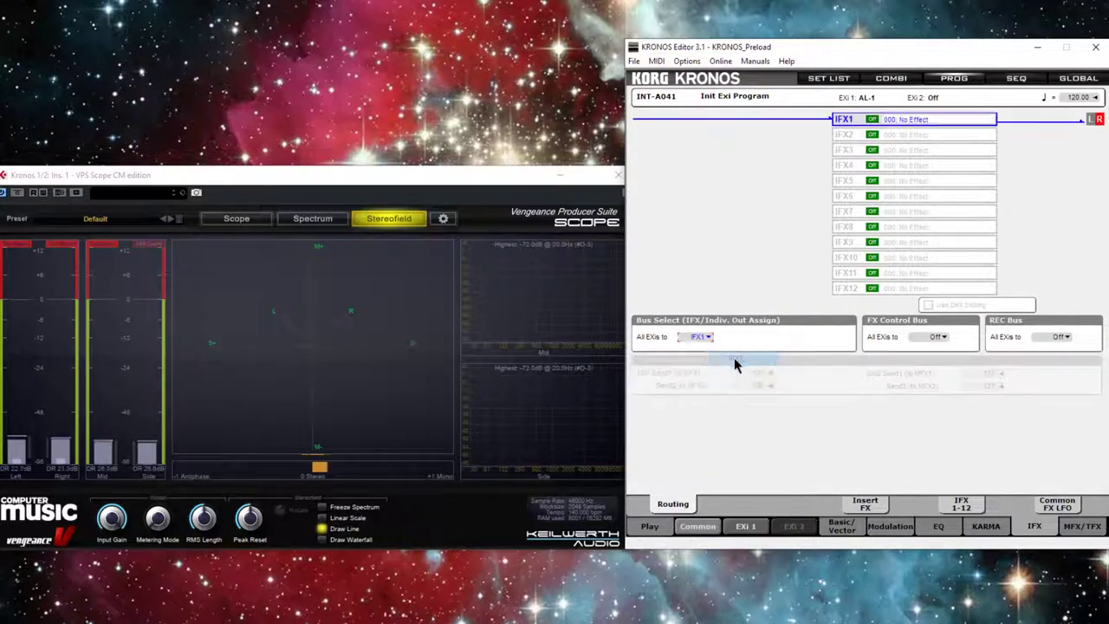
# Browse the IFX 1 effect type list down toward 186. Small Phase
pyautogui.click(864, 503)
pyautogui.click(792, 139)
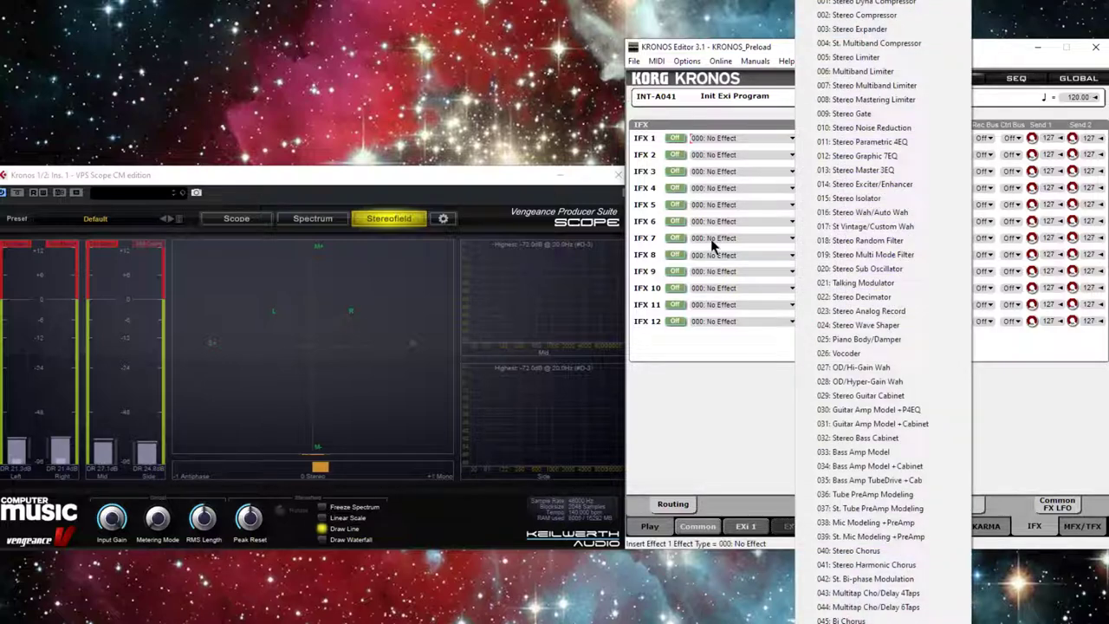
pyautogui.scroll(-20, 716, 250)
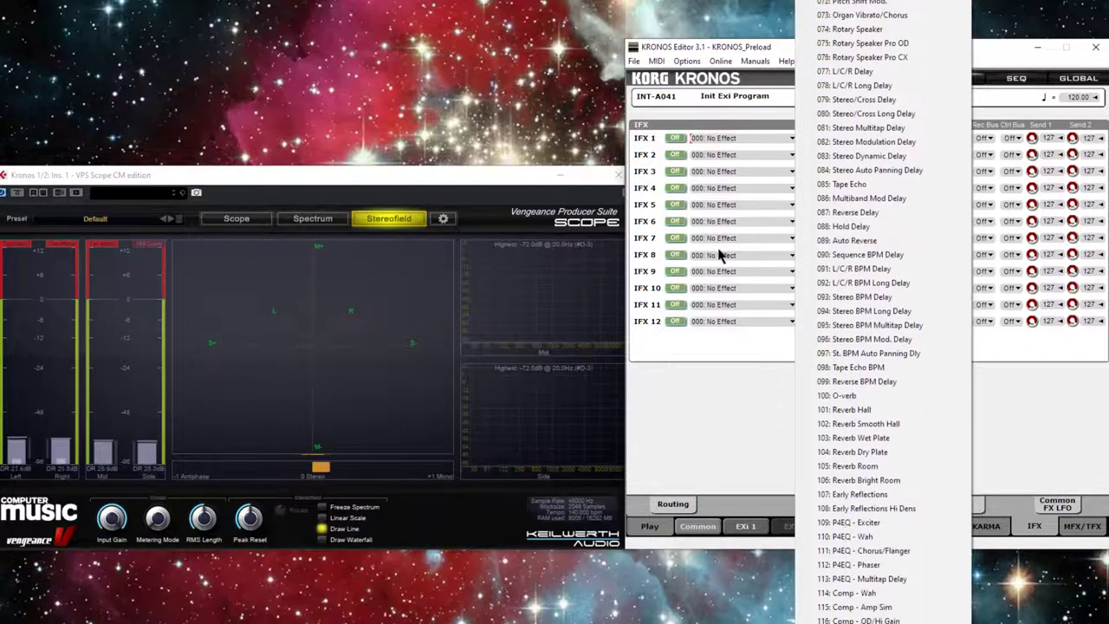
pyautogui.scroll(-13, 719, 253)
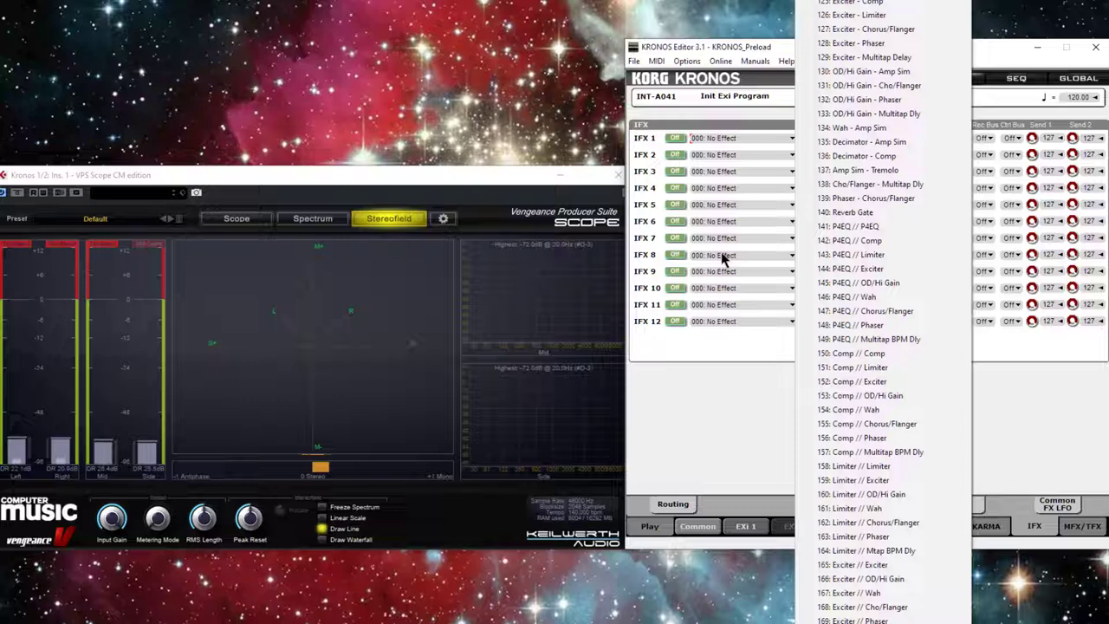
pyautogui.scroll(-5, 724, 258)
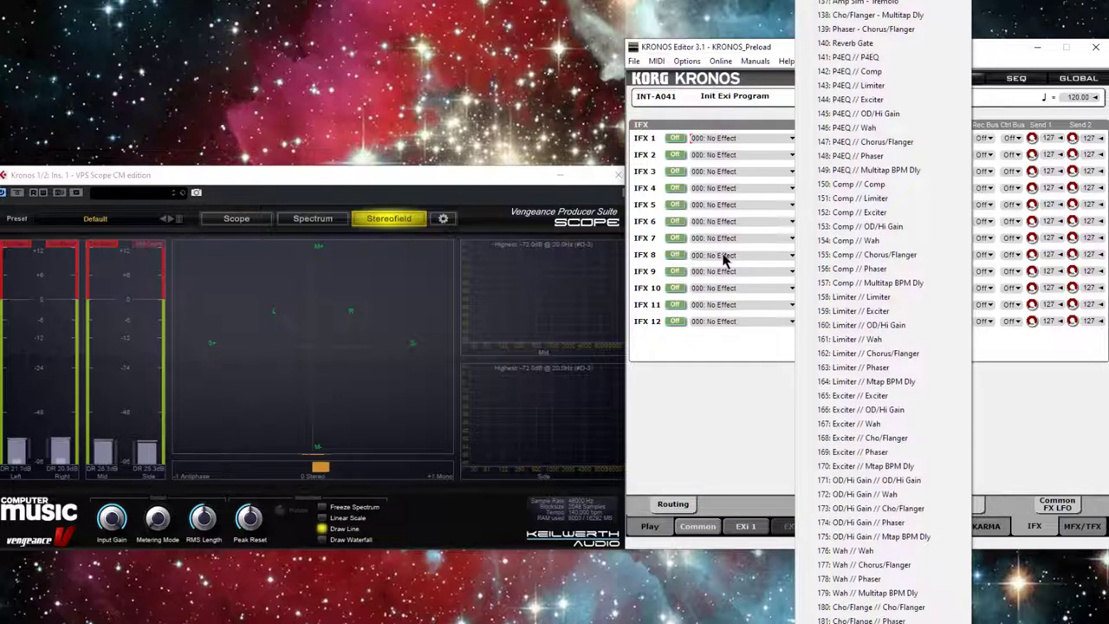
pyautogui.scroll(-2, 724, 259)
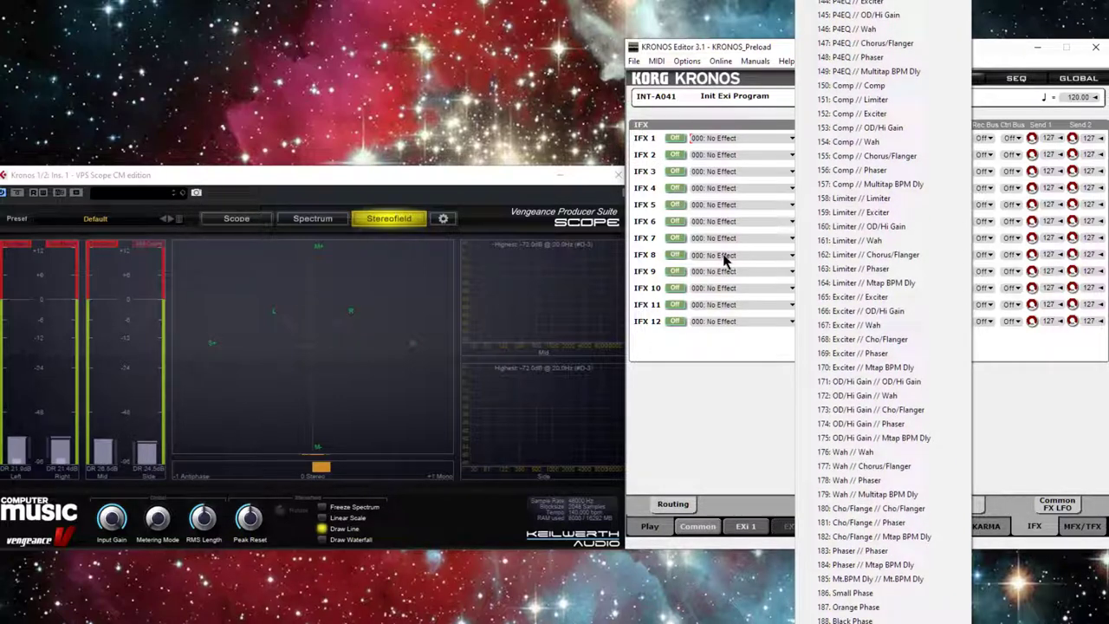
# Load 186: Small Phase into IFX 1 and switch it On
pyautogui.click(866, 593)
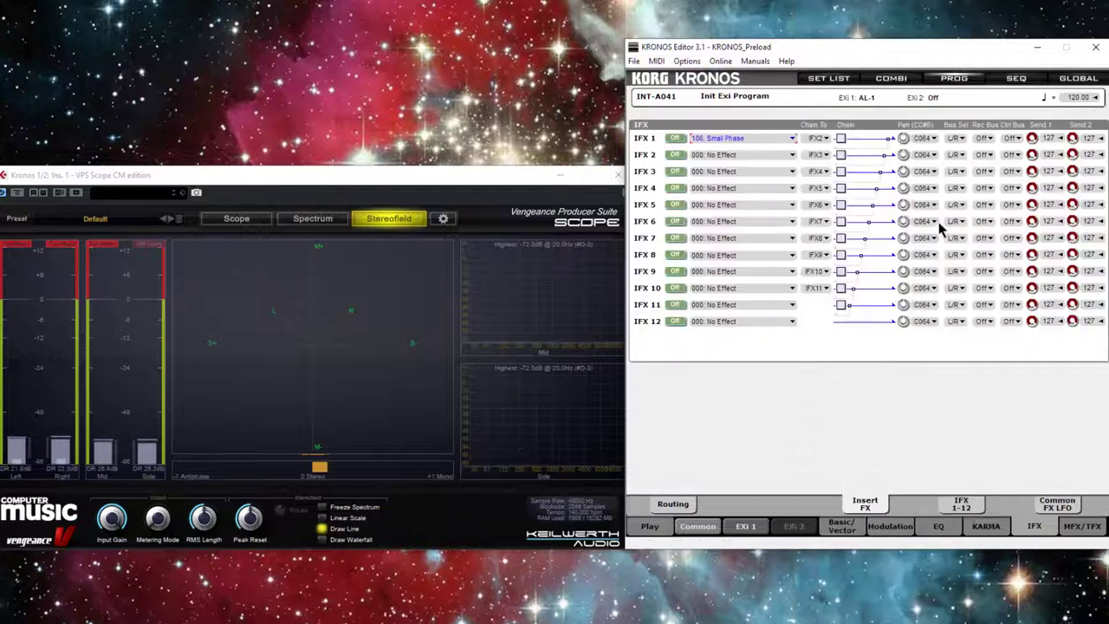
pyautogui.click(957, 507)
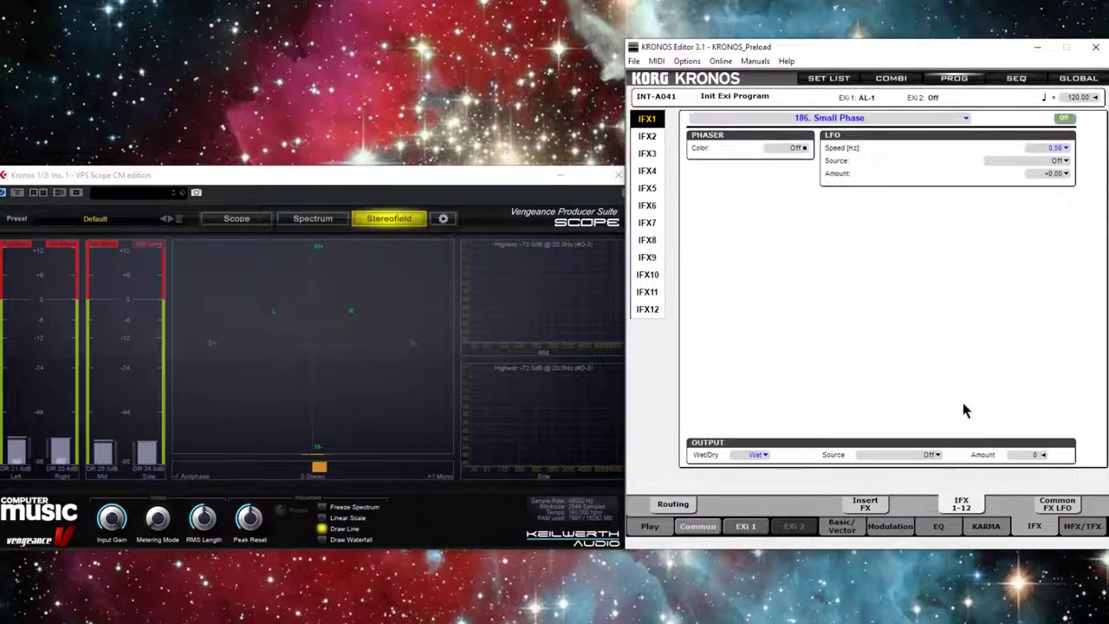
pyautogui.click(1064, 120)
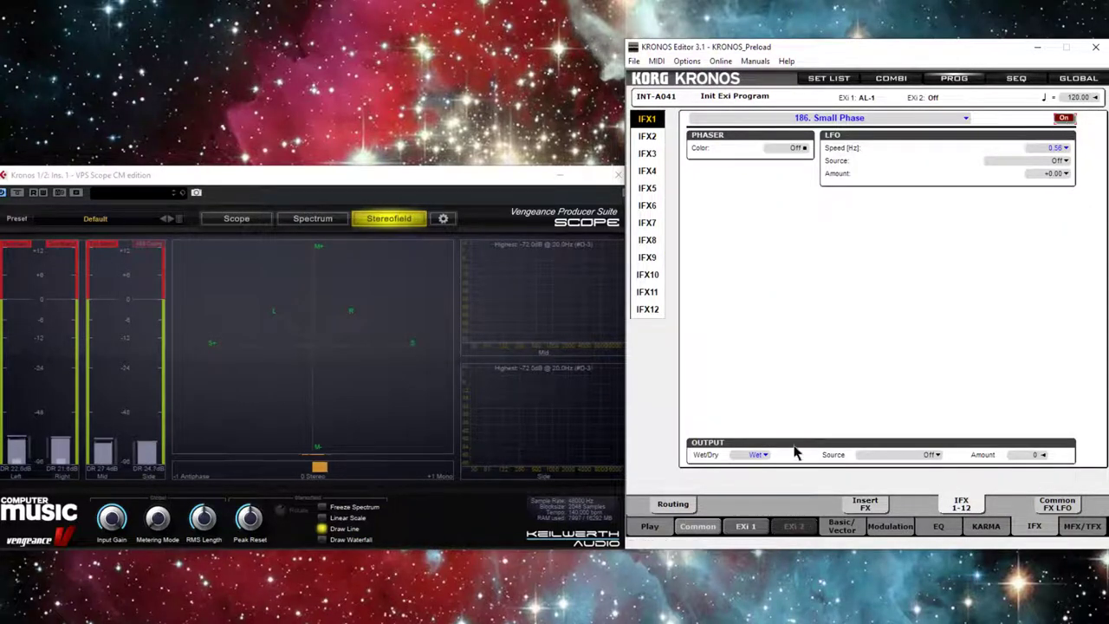
# Raise the EXi 1 amp envelope sustain from 75 to 99
pyautogui.click(747, 529)
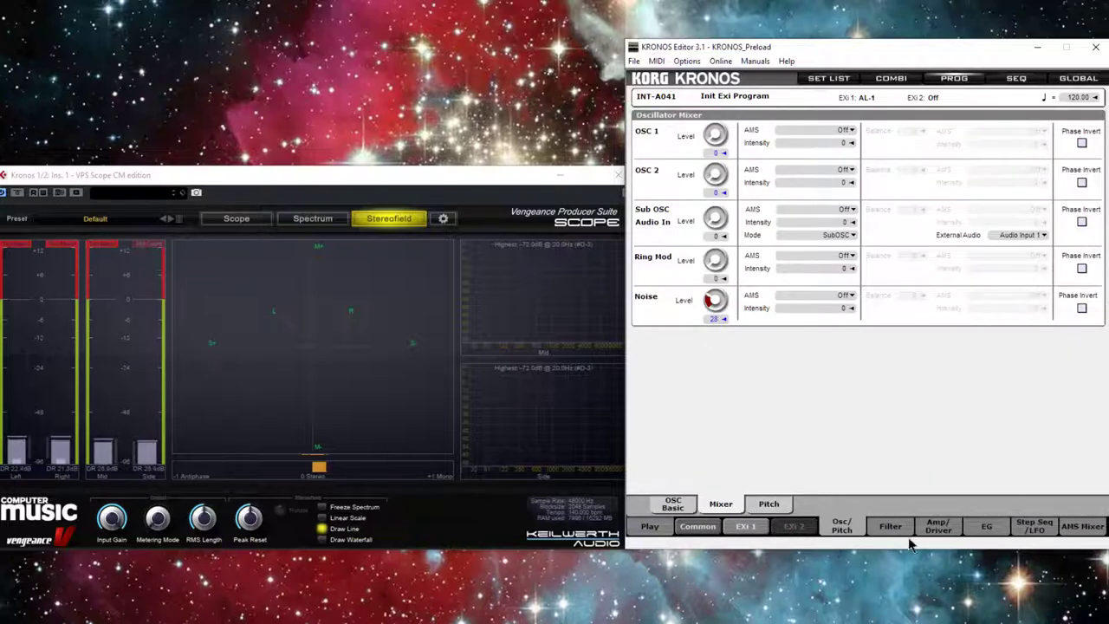
pyautogui.click(937, 527)
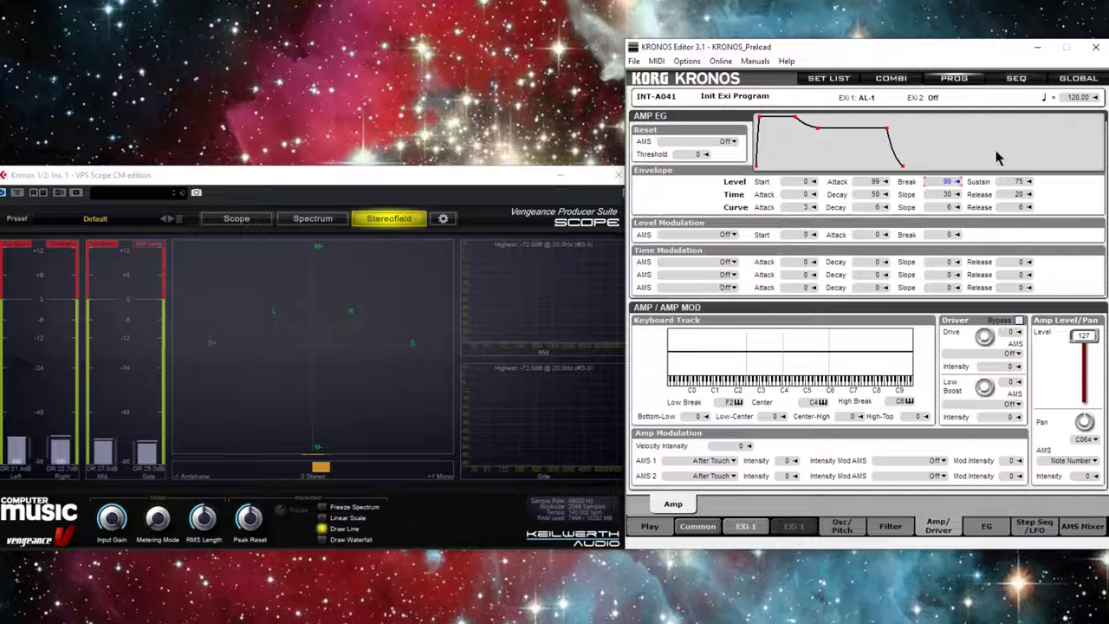
pyautogui.moveTo(1013, 182); pyautogui.dragTo(1008, 122)
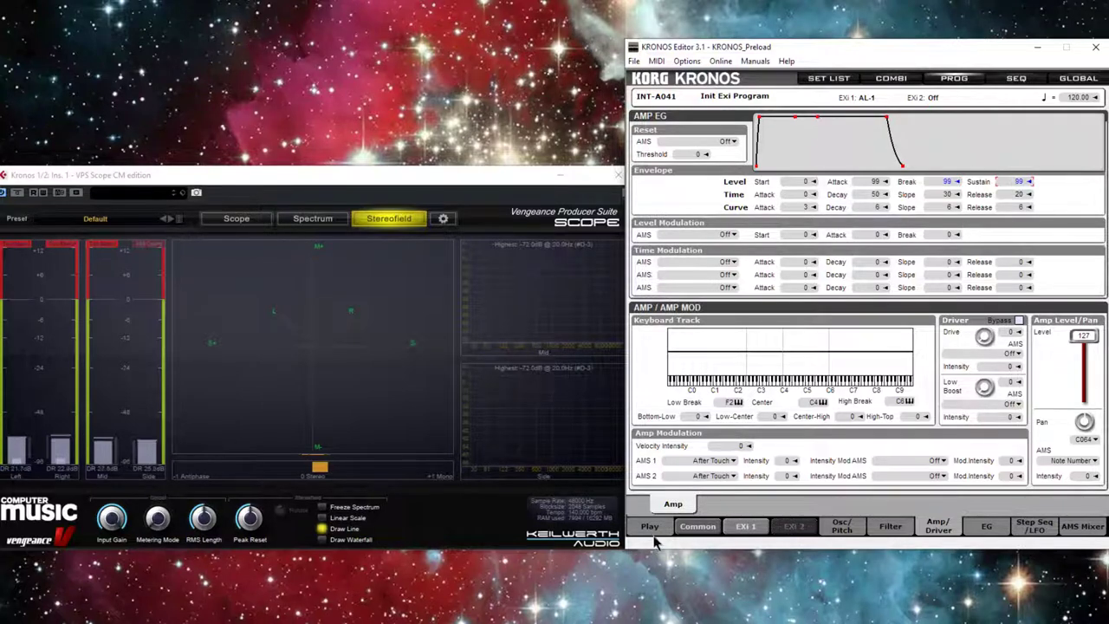
pyautogui.click(719, 527)
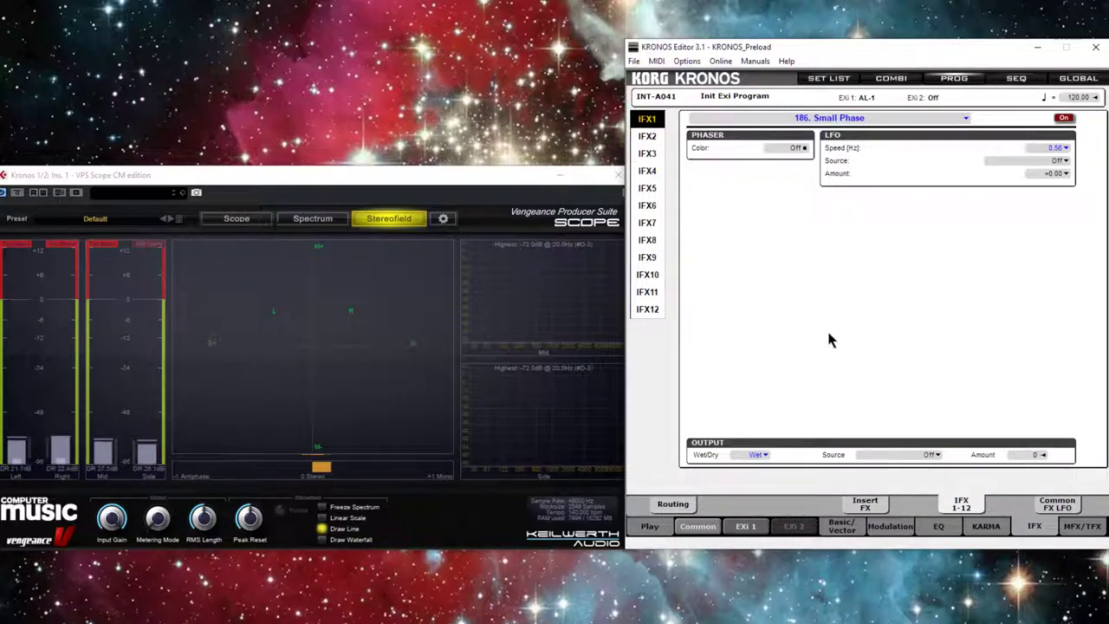
# Show the spectrum in VPS Scope and send IFX 1's output to bus 1/2
pyautogui.click(315, 218)
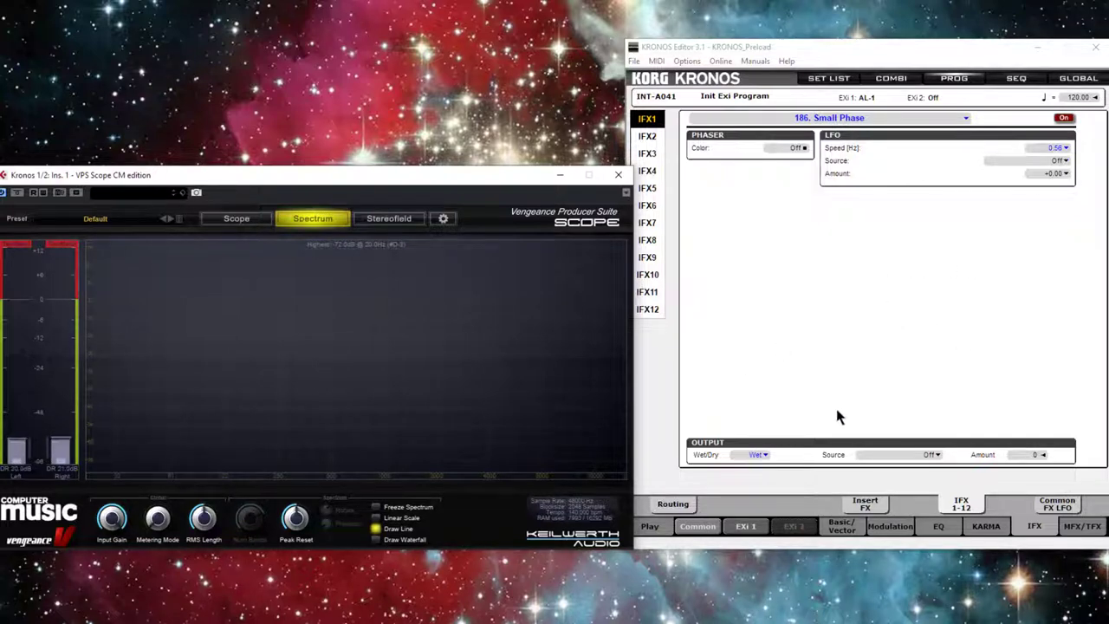
pyautogui.click(866, 502)
pyautogui.click(956, 140)
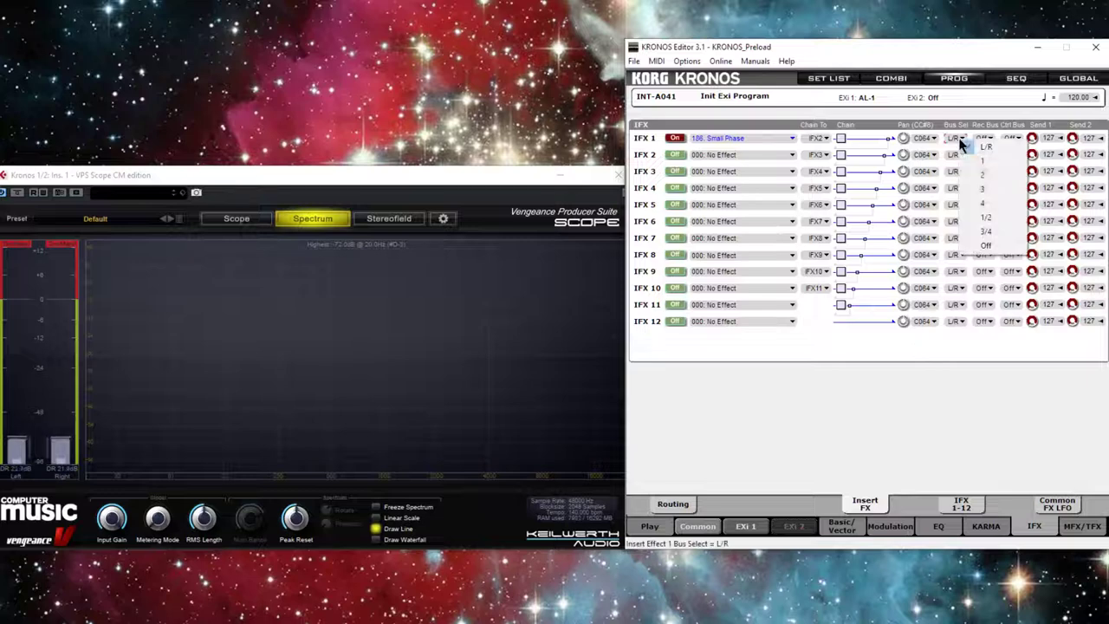
pyautogui.click(985, 218)
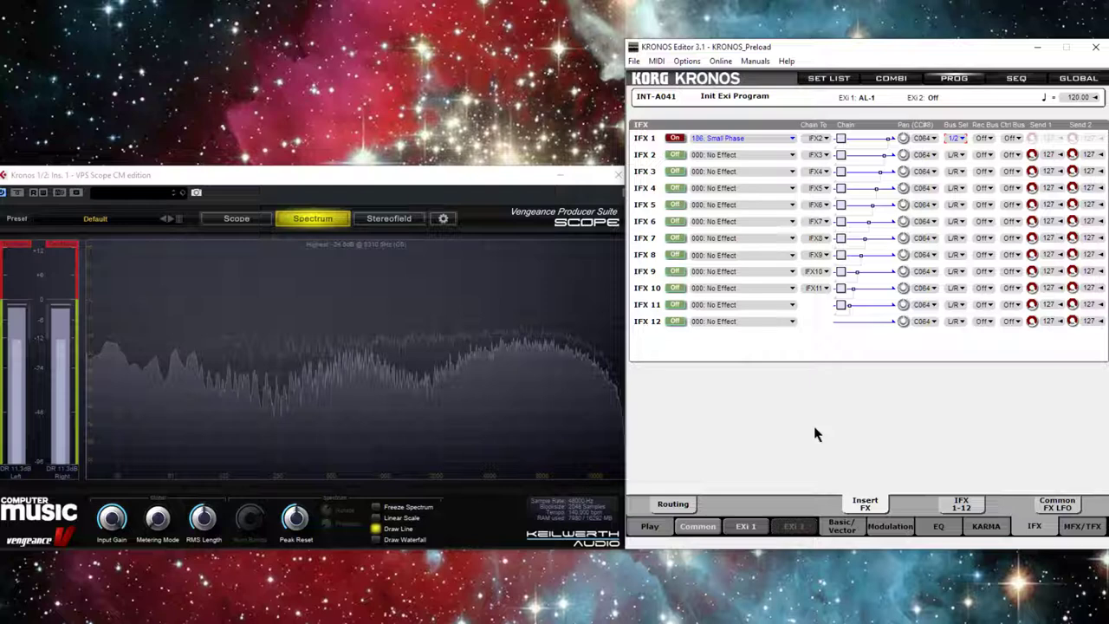
pyautogui.click(962, 504)
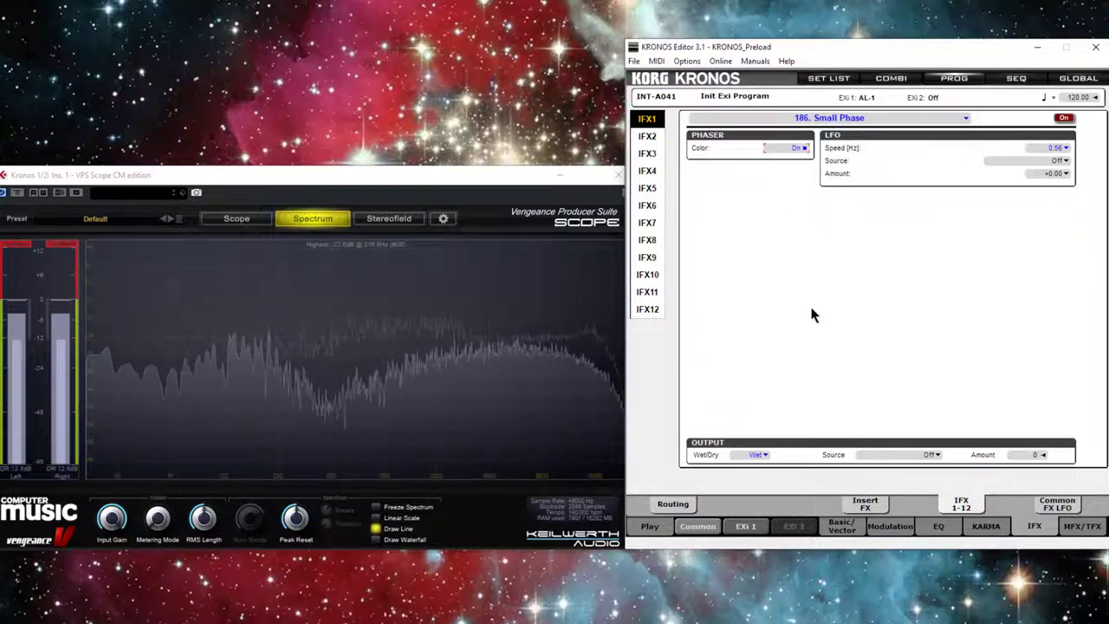
# Compare Small Phase Color off and on, leaving Color On and Wet/Dry fully Wet
pyautogui.click(786, 152)
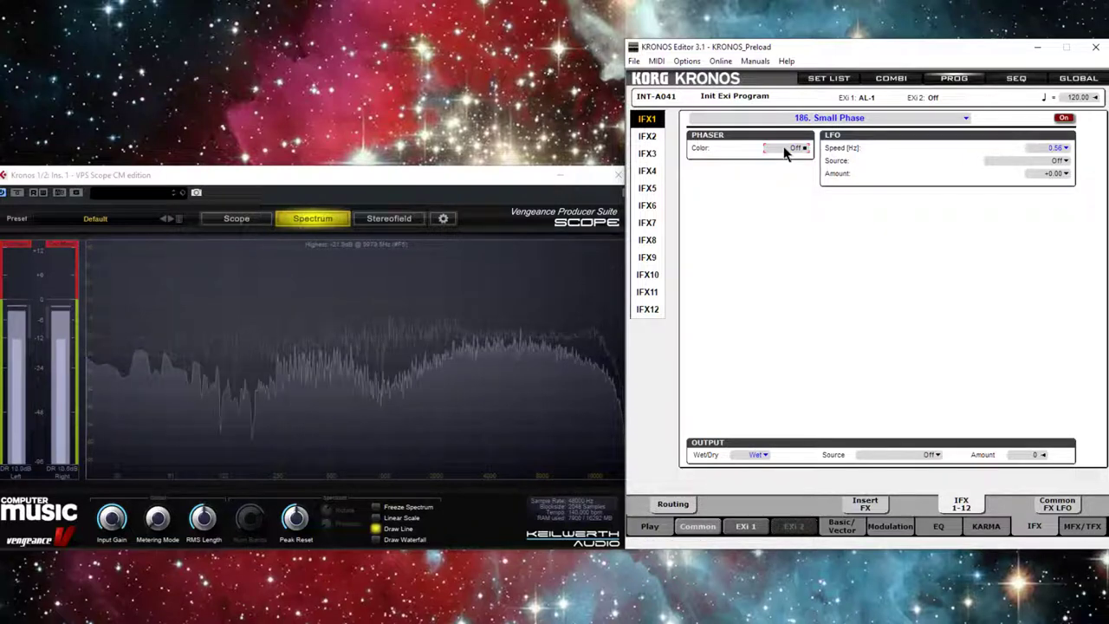
pyautogui.click(785, 152)
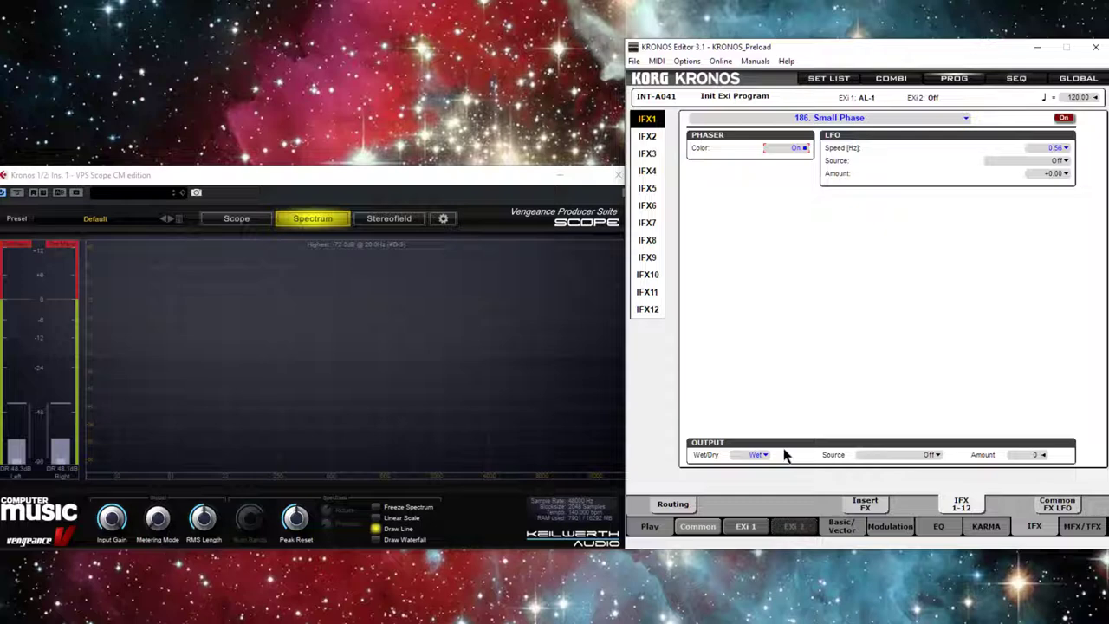
pyautogui.click(745, 455)
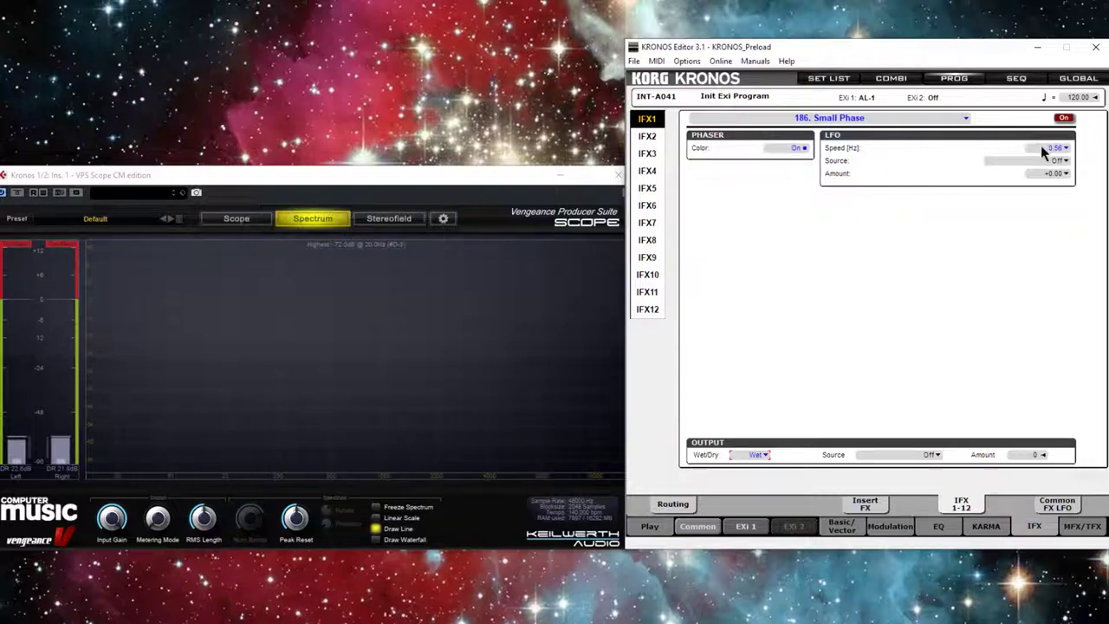
# Slow the Small Phase LFO to 0.10 Hz and compare Color Off versus On
pyautogui.moveTo(1040, 145); pyautogui.dragTo(1043, 257)
pyautogui.click(804, 149)
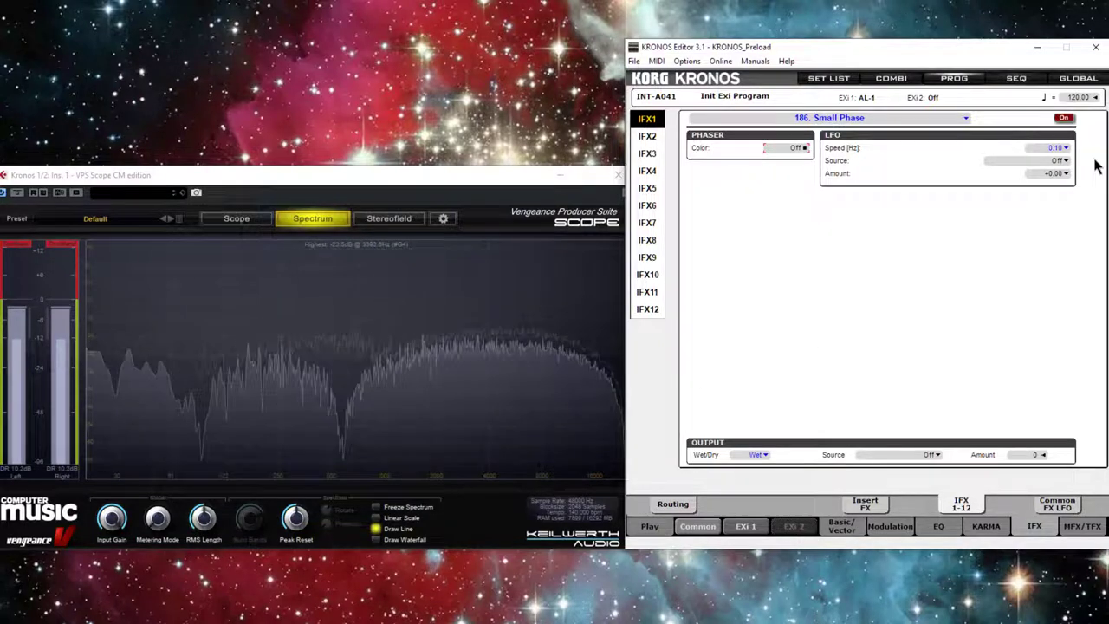
pyautogui.click(788, 148)
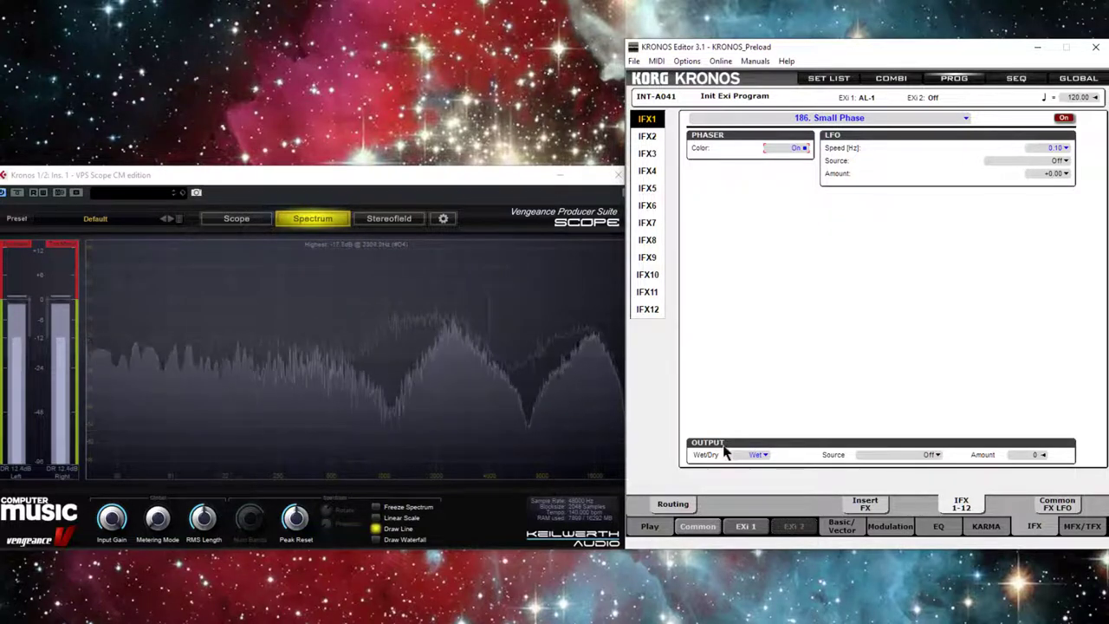
pyautogui.click(754, 454)
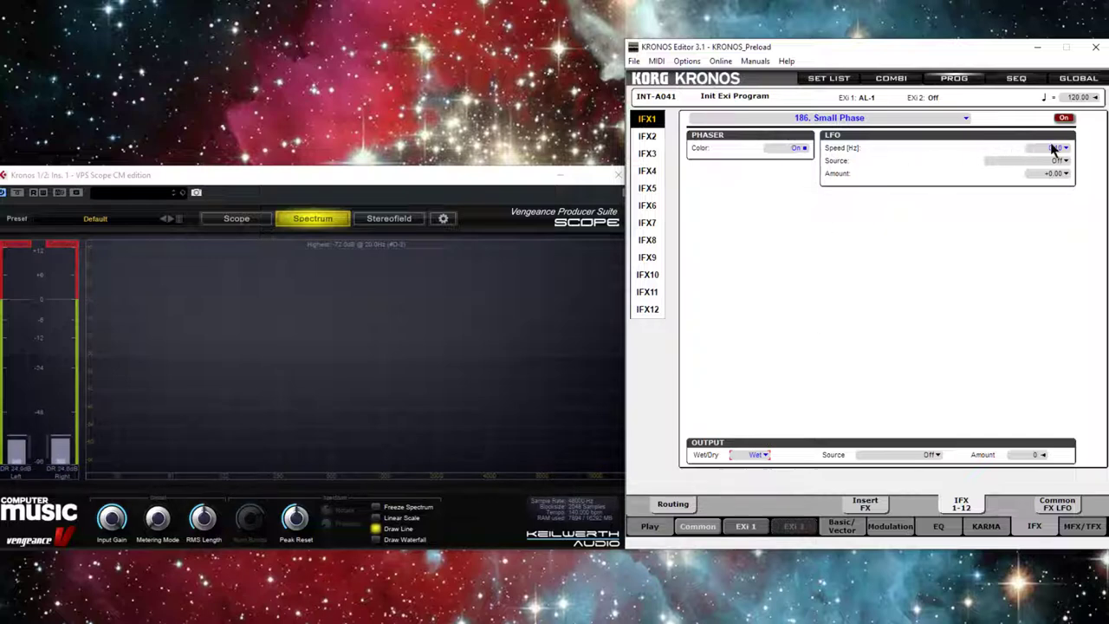
# Modulate the phaser LFO from VJS-Y (CC#87) with amount +10.00
pyautogui.moveTo(1039, 144); pyautogui.dragTo(1025, 54)
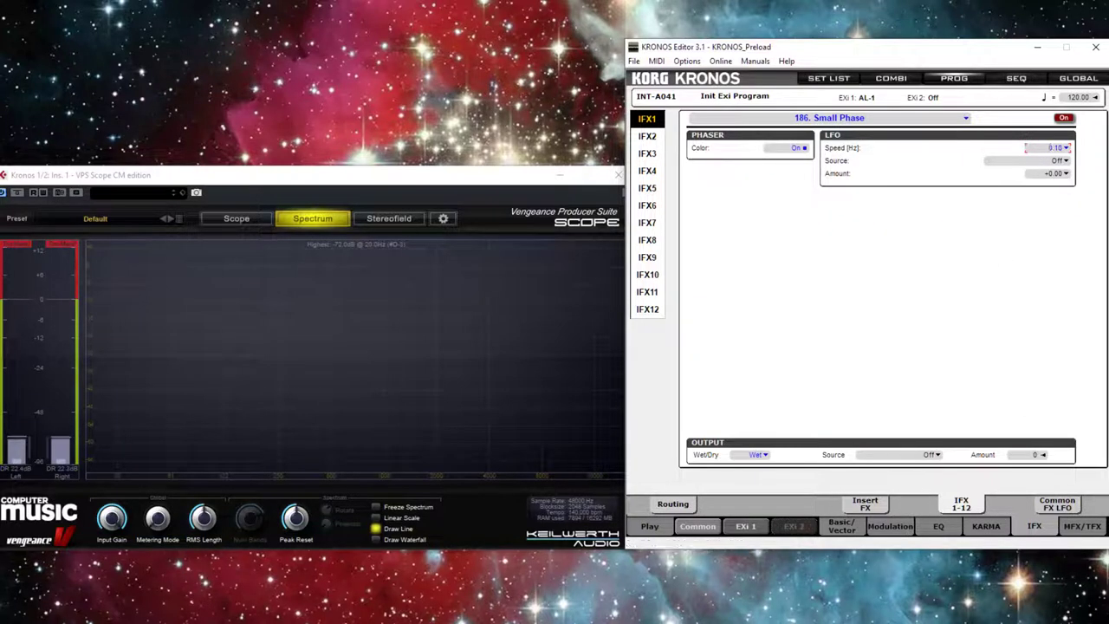
pyautogui.click(1070, 163)
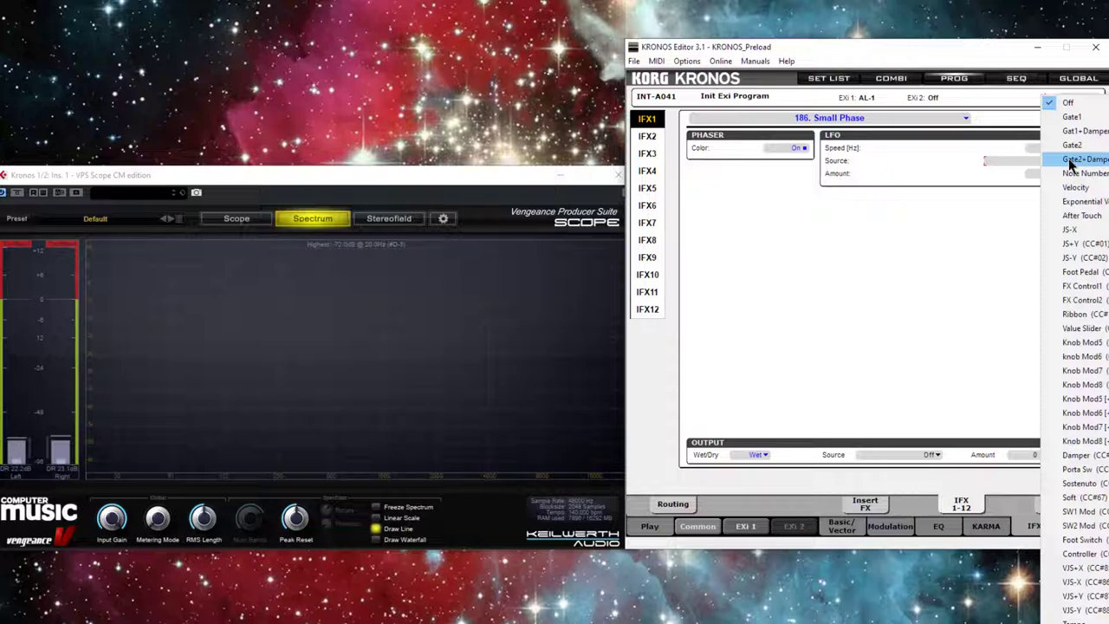
pyautogui.click(1088, 604)
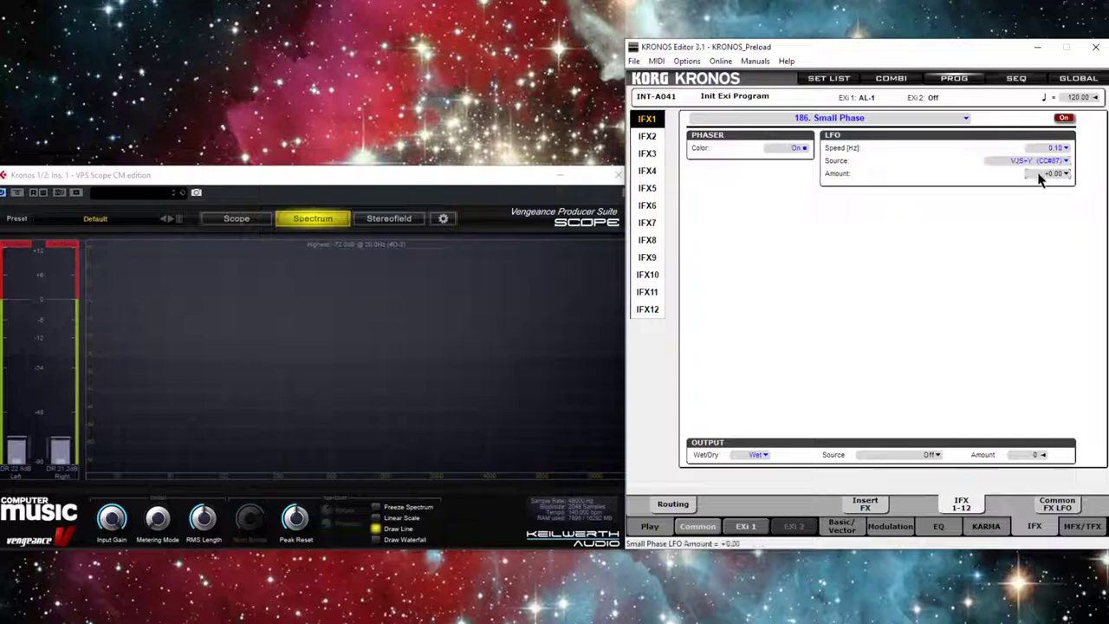
pyautogui.moveTo(1039, 178); pyautogui.dragTo(1036, 134)
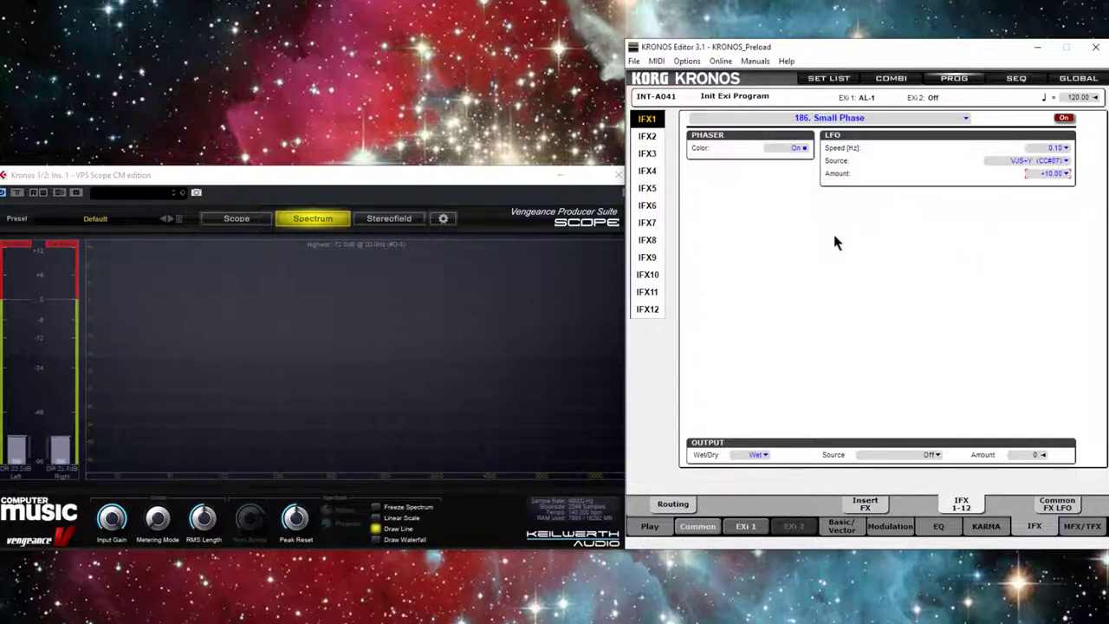
# Raise the EXi 1 OSC1 mixer level to 49
pyautogui.click(747, 527)
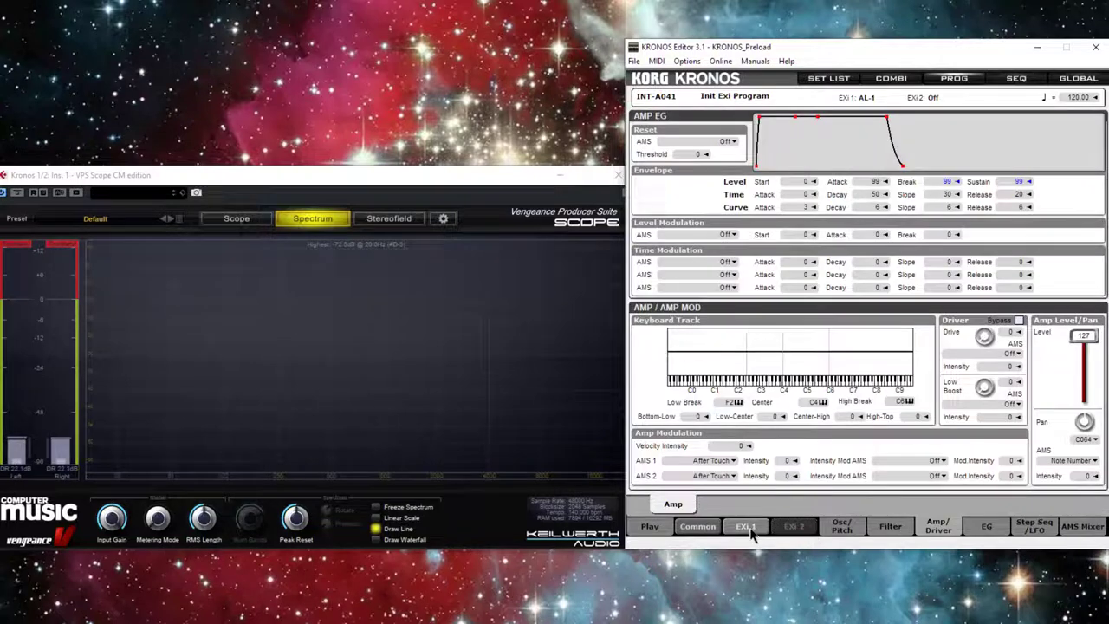
pyautogui.click(844, 527)
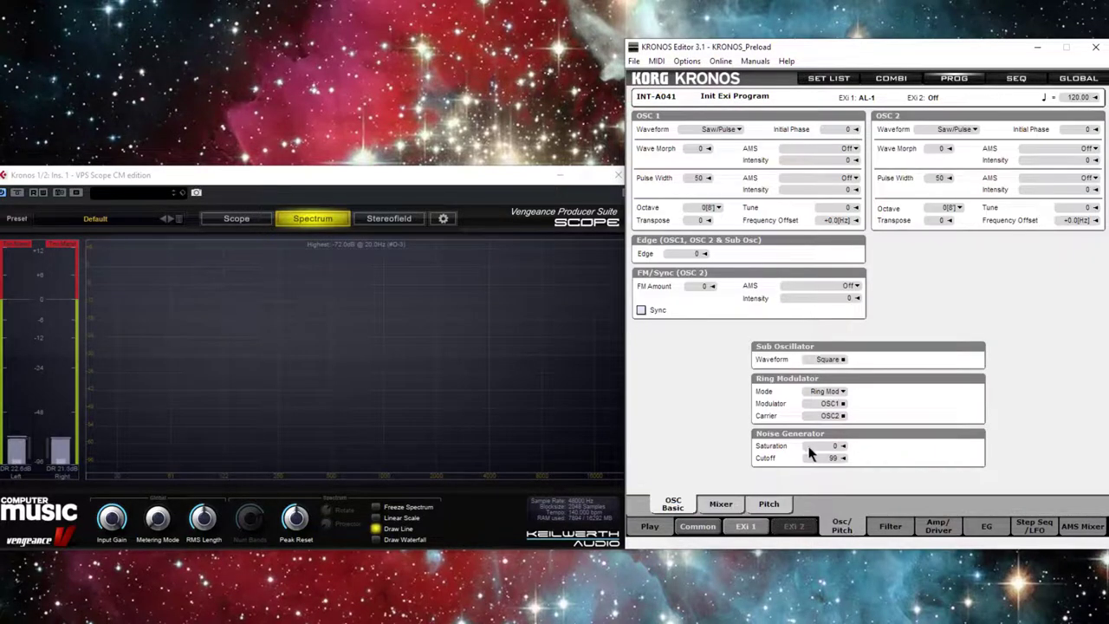
pyautogui.click(721, 503)
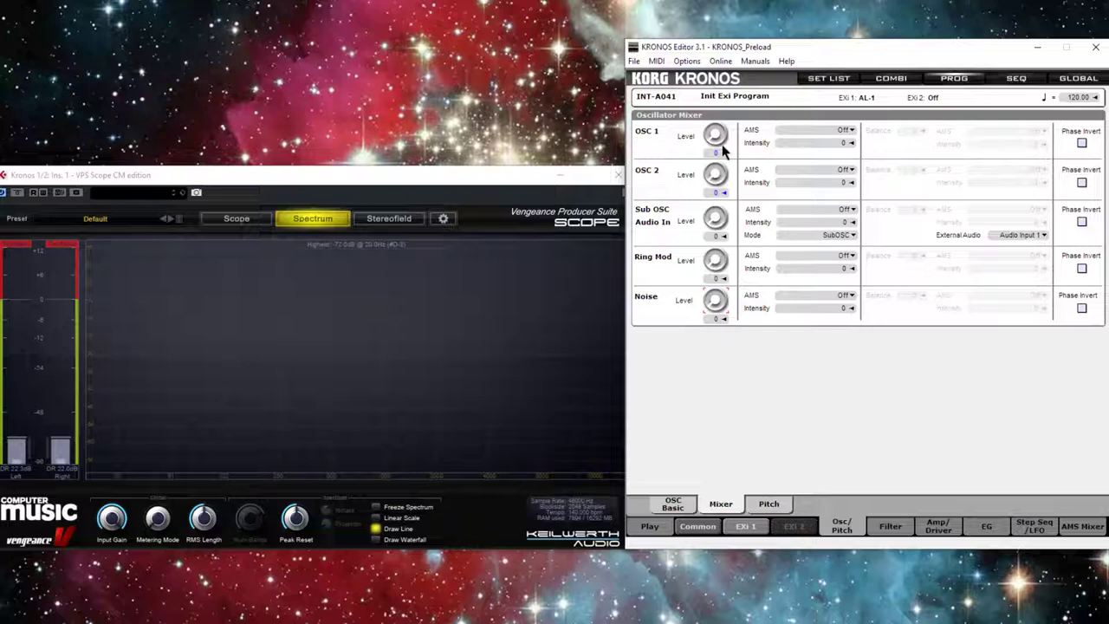
pyautogui.moveTo(715, 136); pyautogui.dragTo(720, 67)
# Enable AL-1 unison with Stereo Spread 100 and Detune 3 cents
pyautogui.click(702, 534)
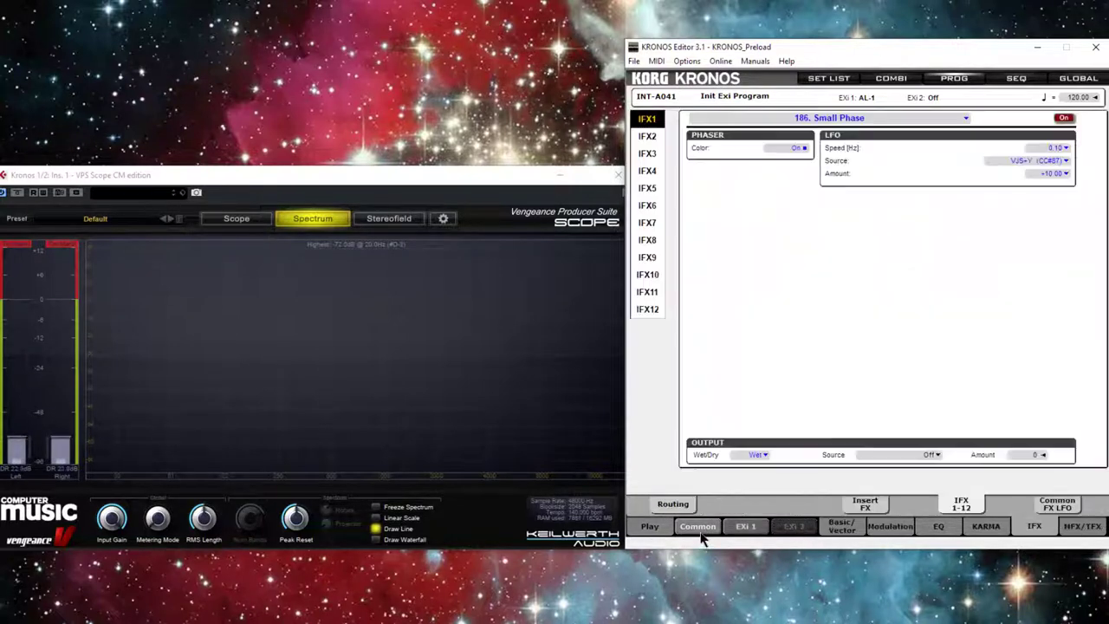
pyautogui.click(843, 526)
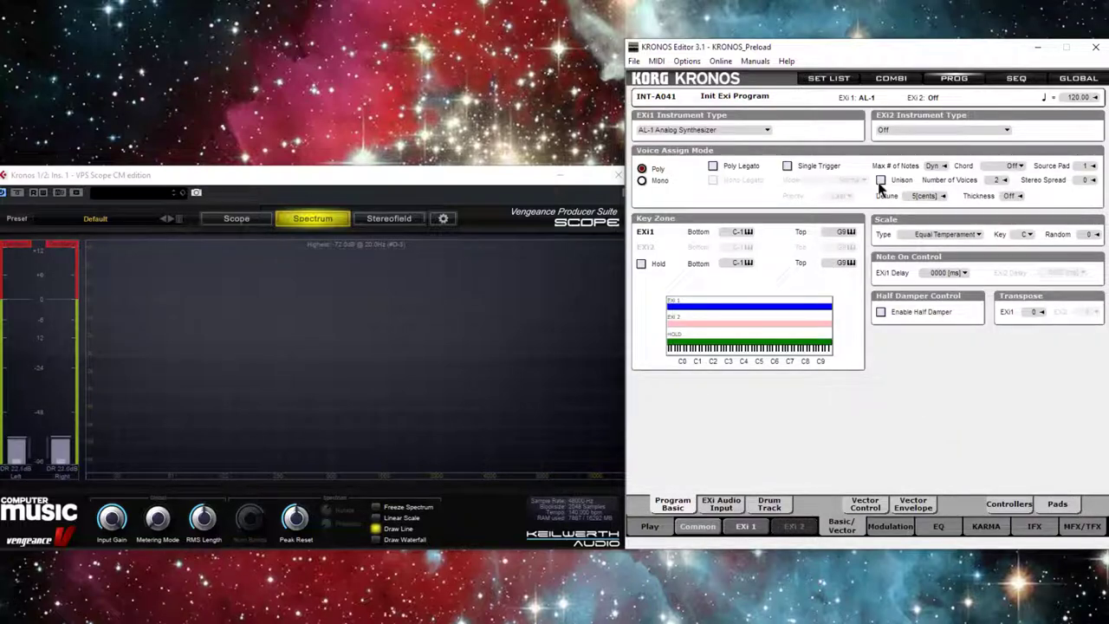
pyautogui.moveTo(1081, 181); pyautogui.dragTo(1073, 156)
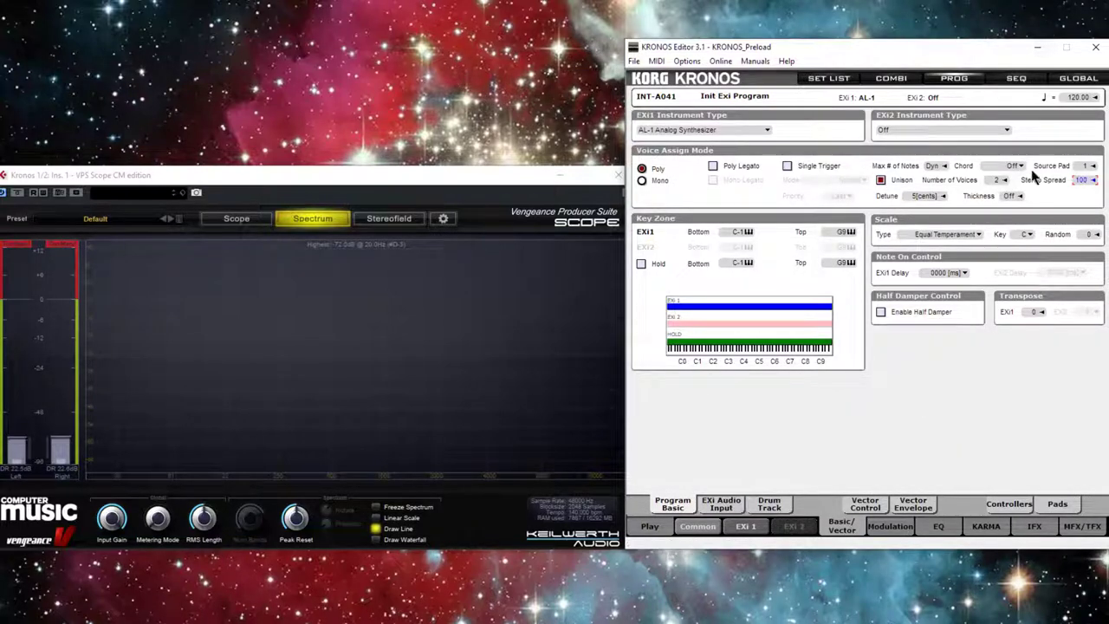
pyautogui.moveTo(924, 201); pyautogui.dragTo(956, 217)
pyautogui.click(1034, 528)
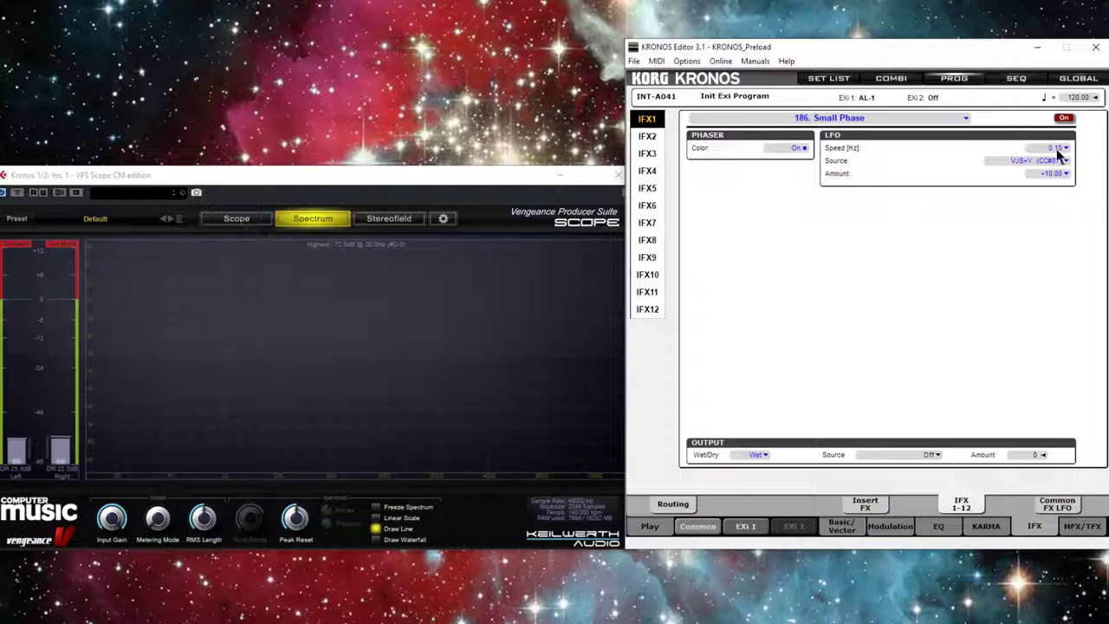
# Turn off vector Enable Volume Control and set VJS Y Mode to Positive
pyautogui.click(847, 528)
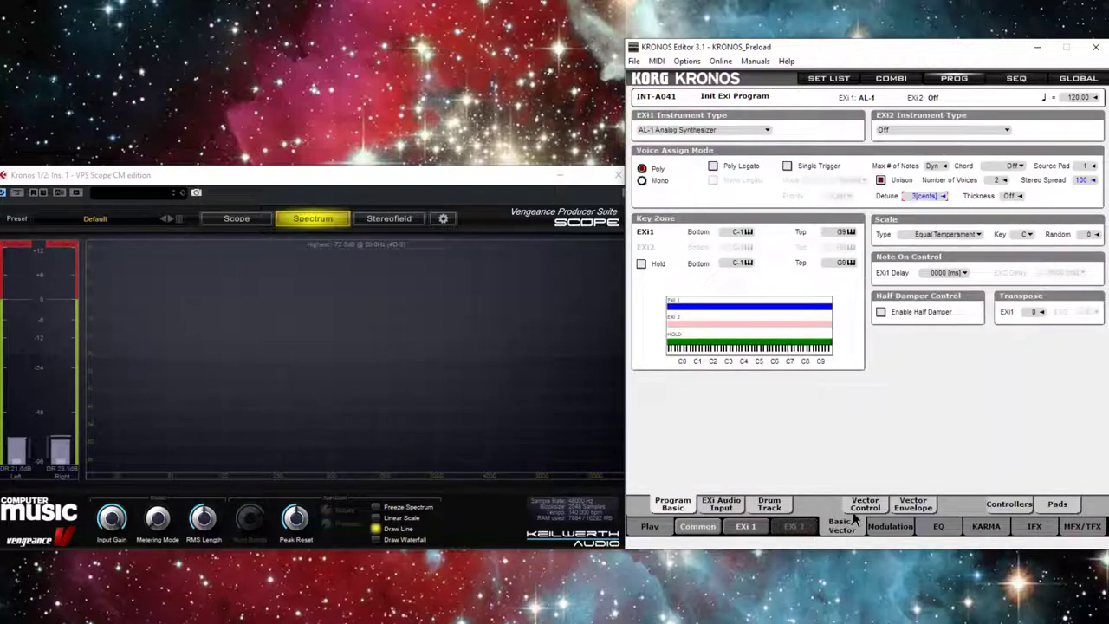
pyautogui.click(862, 506)
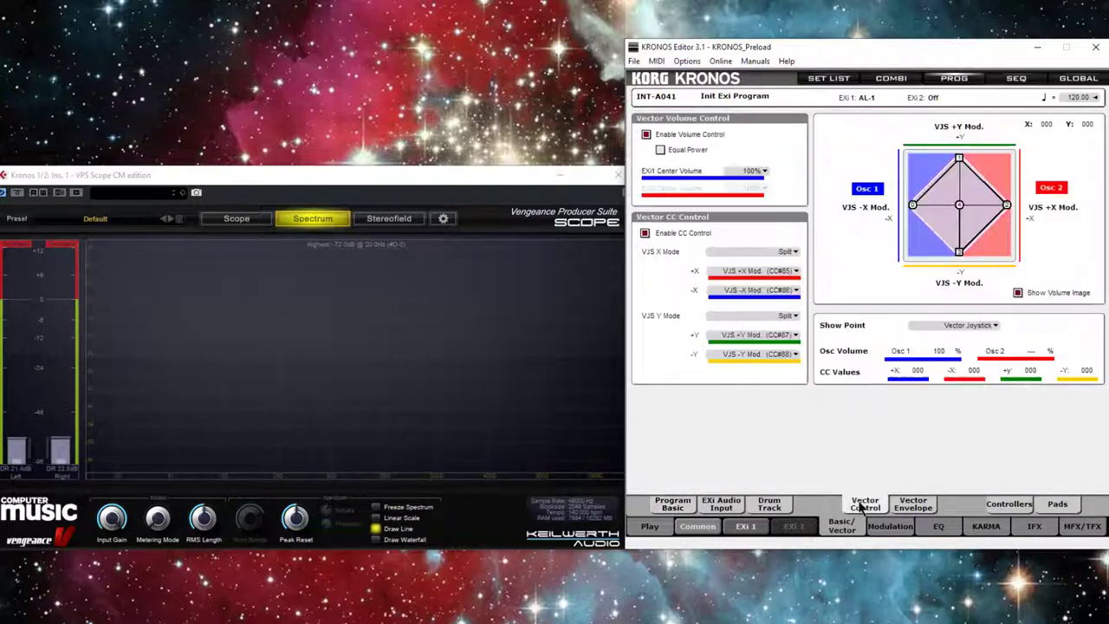
pyautogui.click(646, 136)
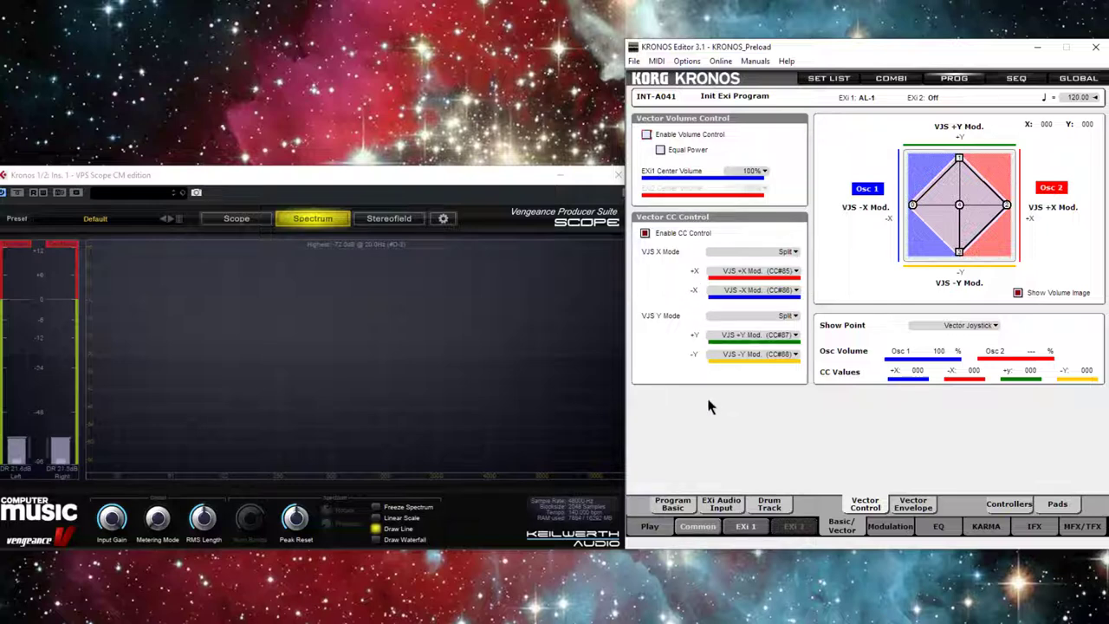
pyautogui.click(795, 318)
pyautogui.click(838, 326)
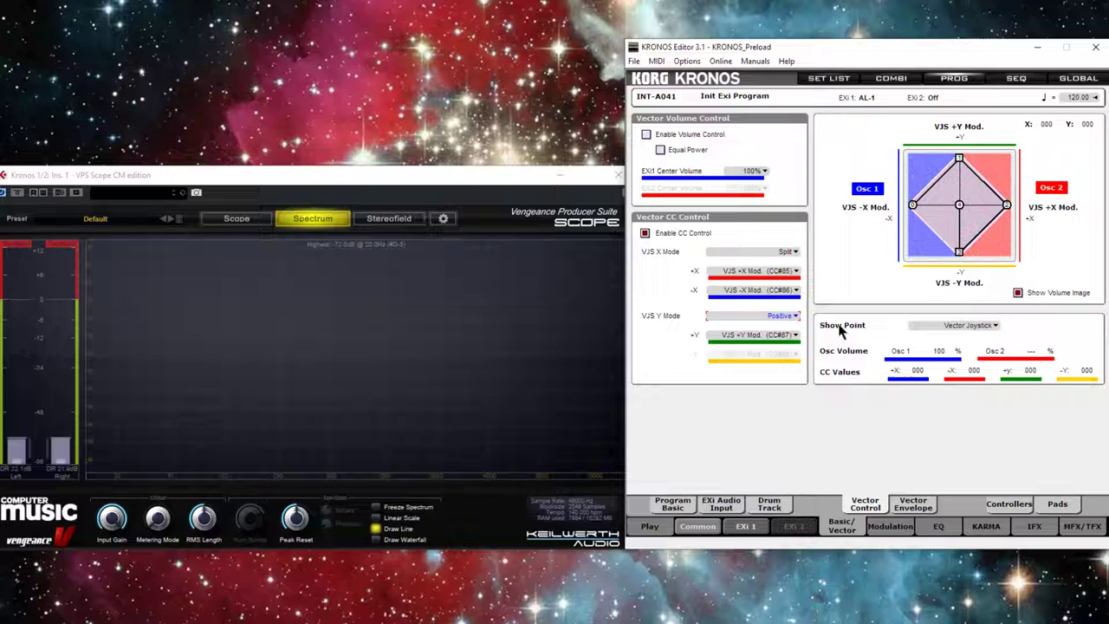
pyautogui.click(912, 508)
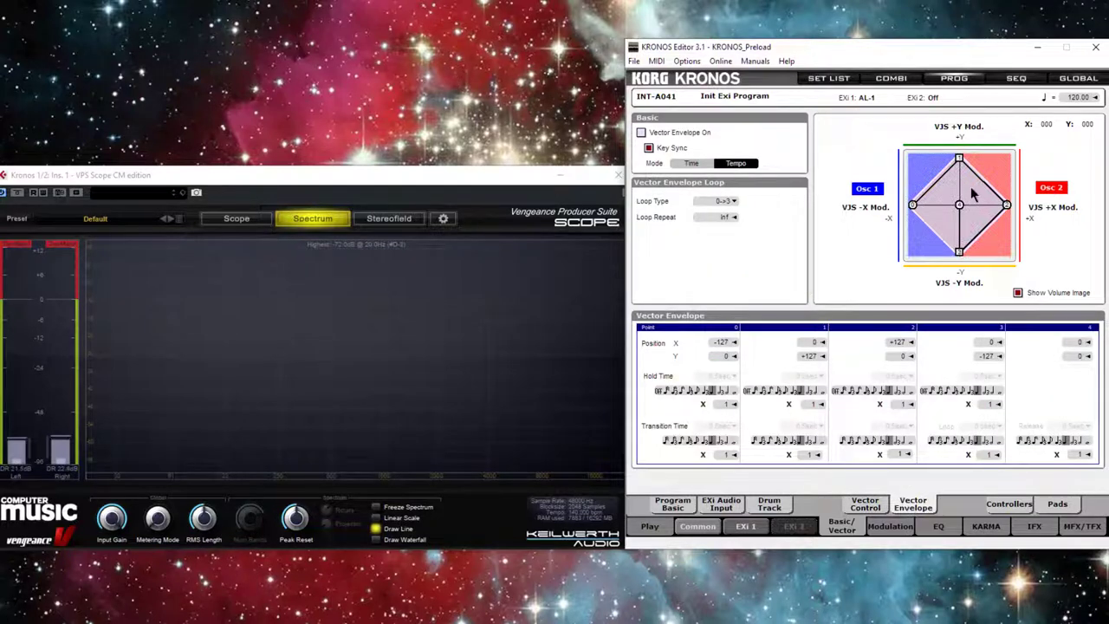
# Move vector envelope points between Y +127 and -127, set Loop Off, and set point 0 timings
pyautogui.moveTo(959, 161); pyautogui.dragTo(961, 251)
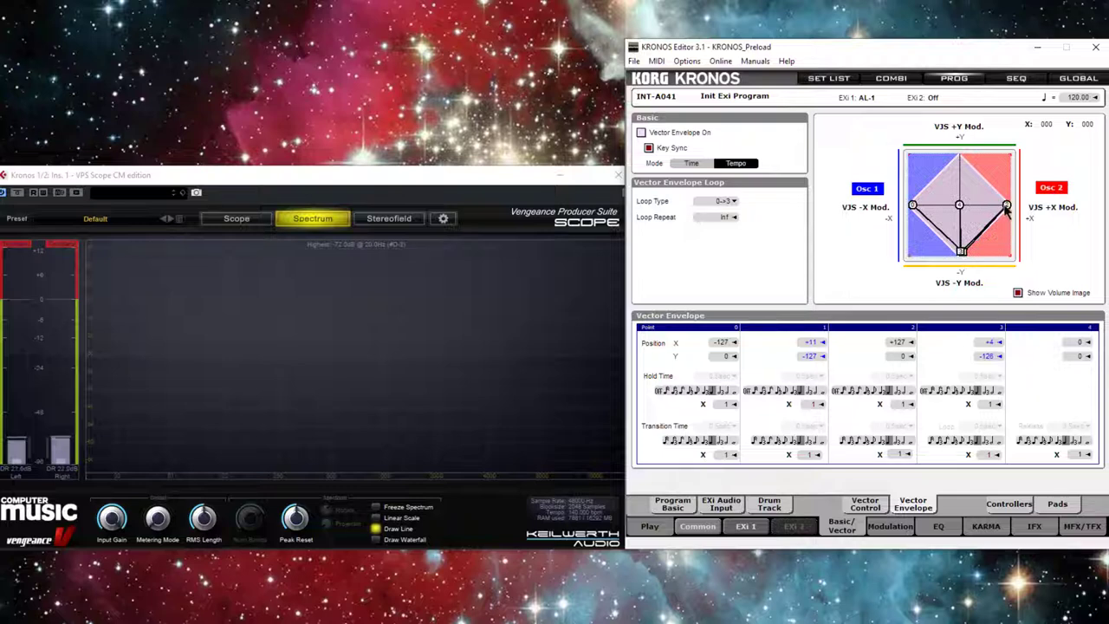
pyautogui.moveTo(1007, 208); pyautogui.dragTo(959, 253)
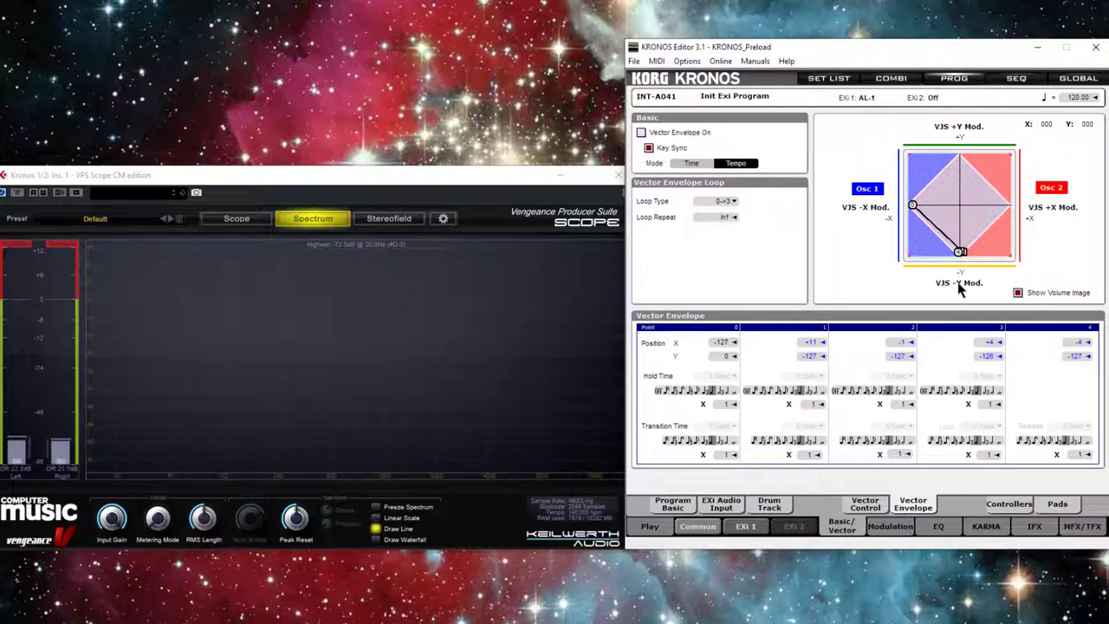
pyautogui.moveTo(912, 206); pyautogui.dragTo(958, 156)
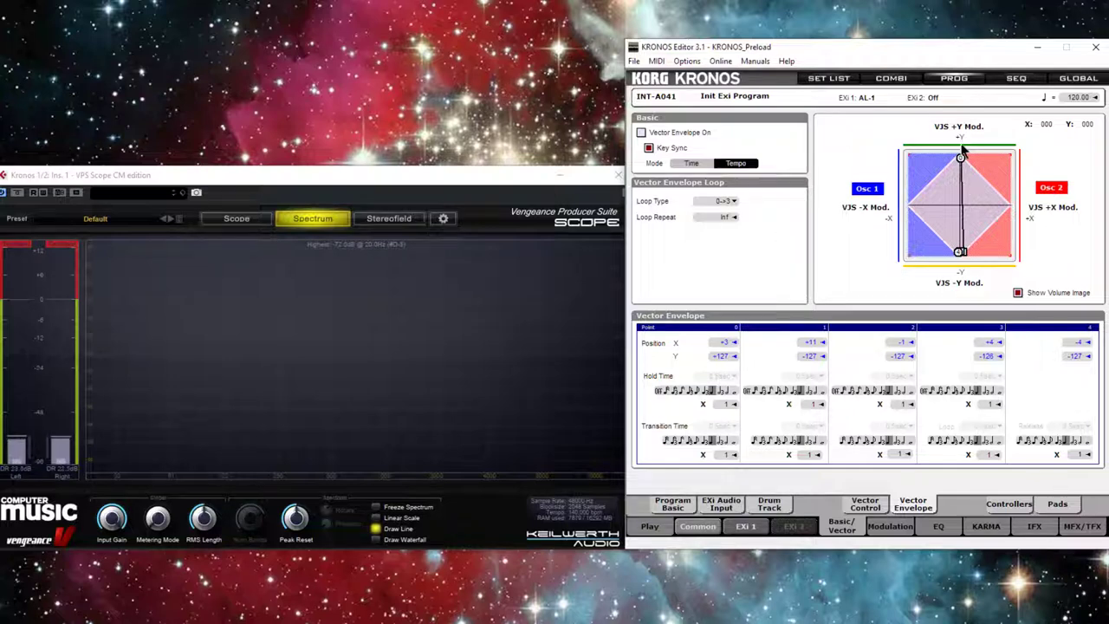
pyautogui.click(702, 220)
pyautogui.click(655, 391)
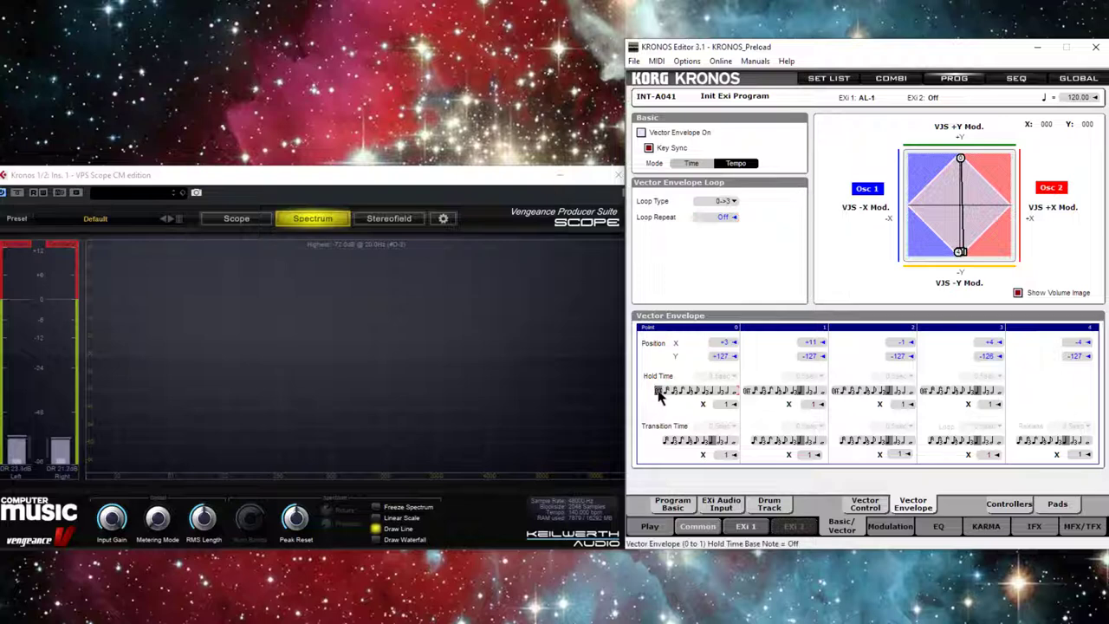
pyautogui.click(697, 442)
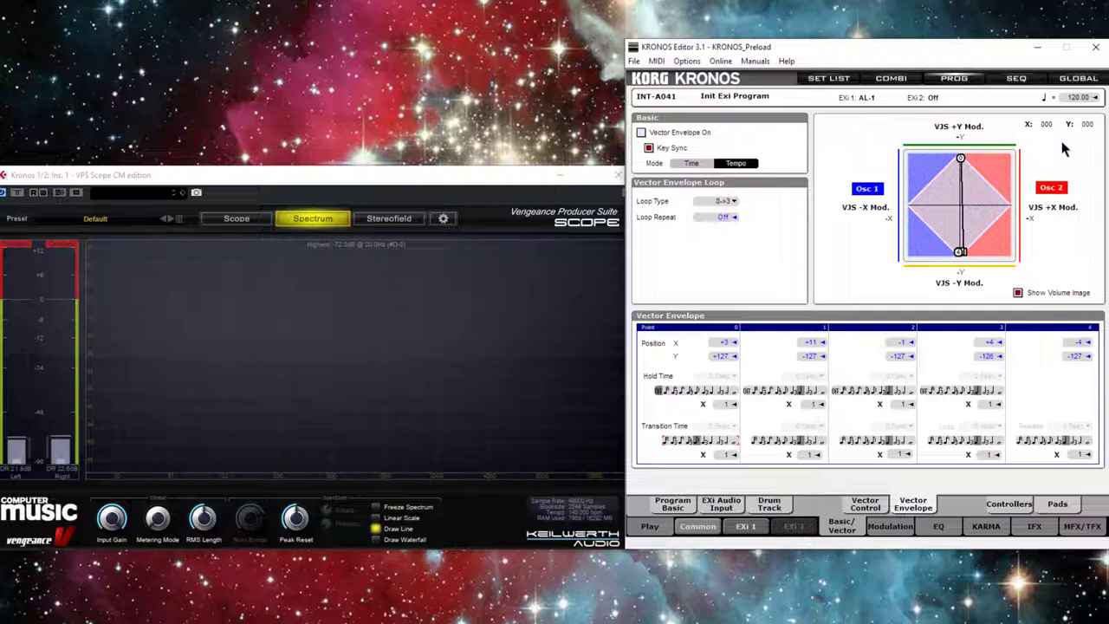
# On the Small Phase effect page, set the tempo to 170 and try a faster LFO speed
pyautogui.click(1035, 526)
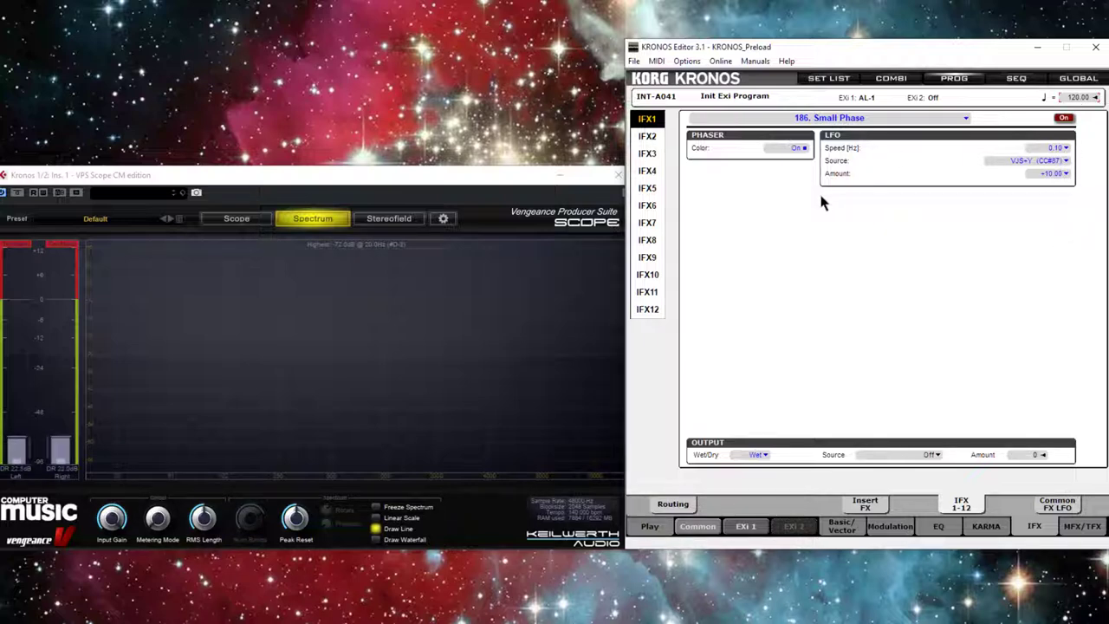
pyautogui.write('170')
pyautogui.press('Return')
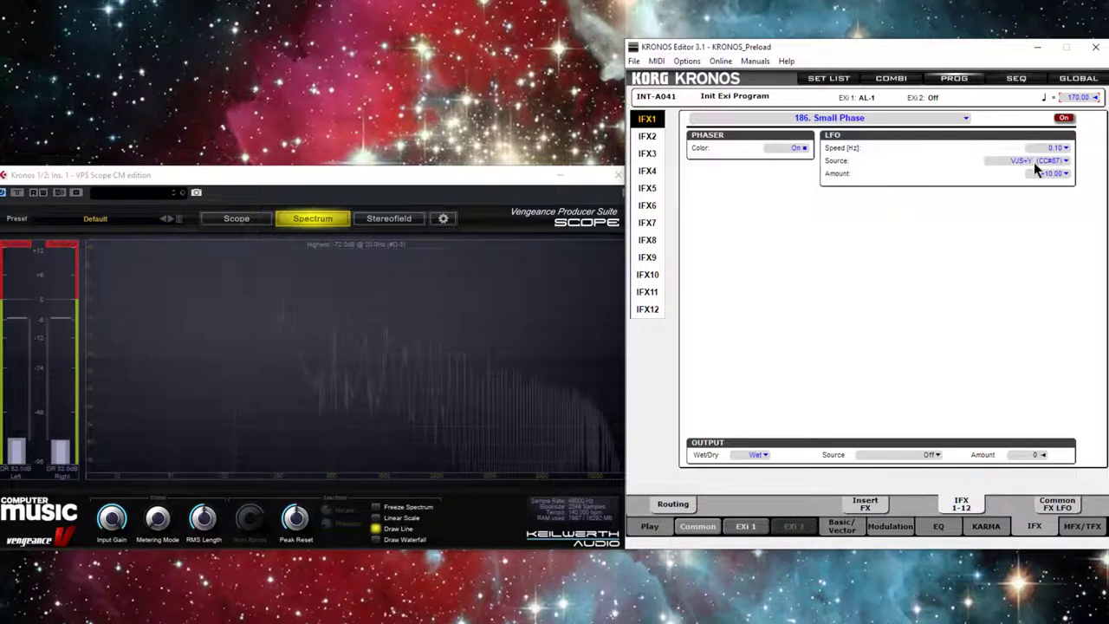
pyautogui.moveTo(1050, 148); pyautogui.dragTo(1031, 136)
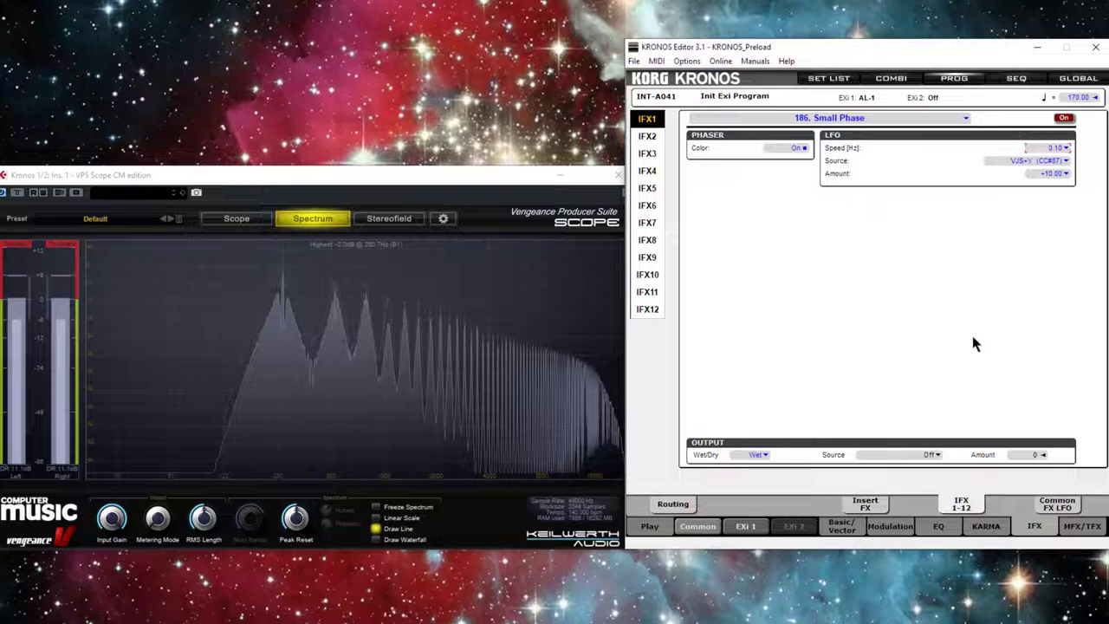
# Switch Vector Envelope On with Key Sync off, then go back to the Small Phase page
pyautogui.click(842, 527)
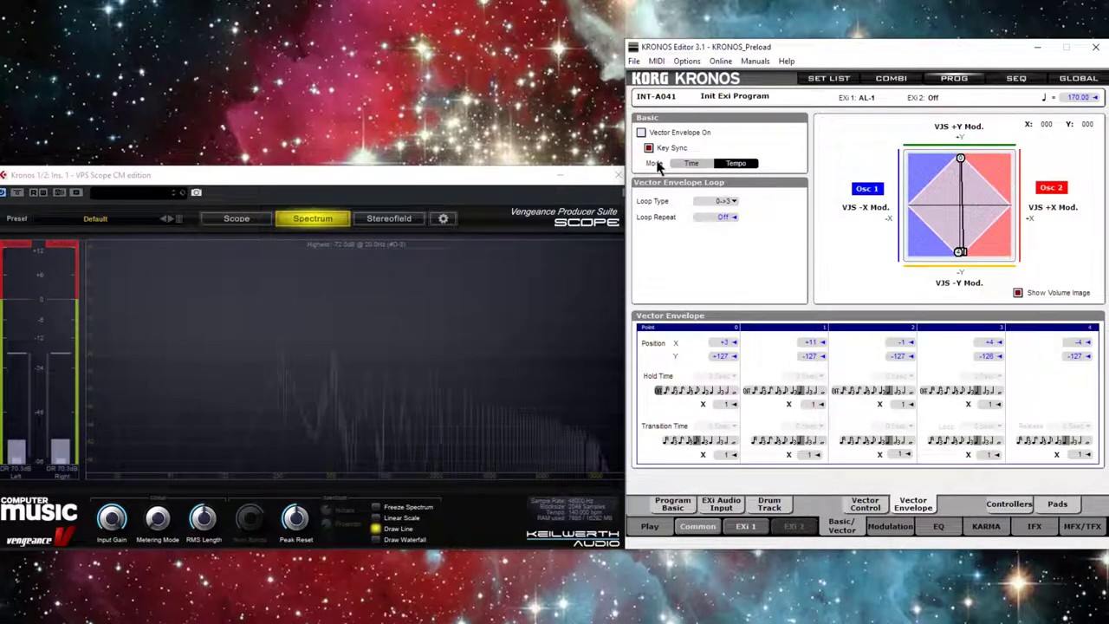
pyautogui.click(641, 133)
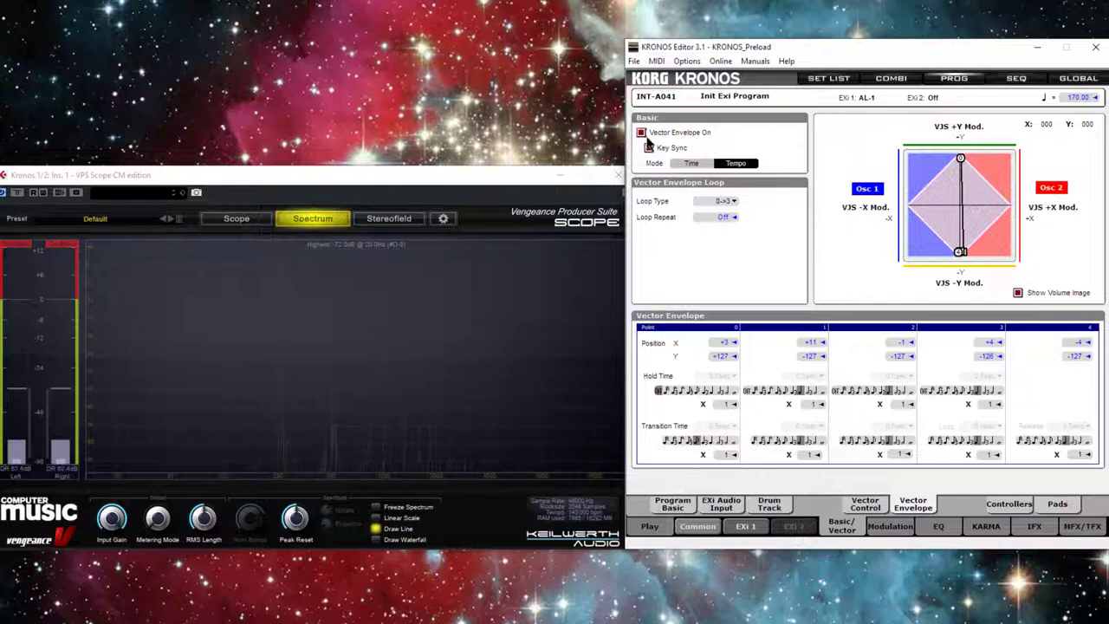
pyautogui.click(649, 149)
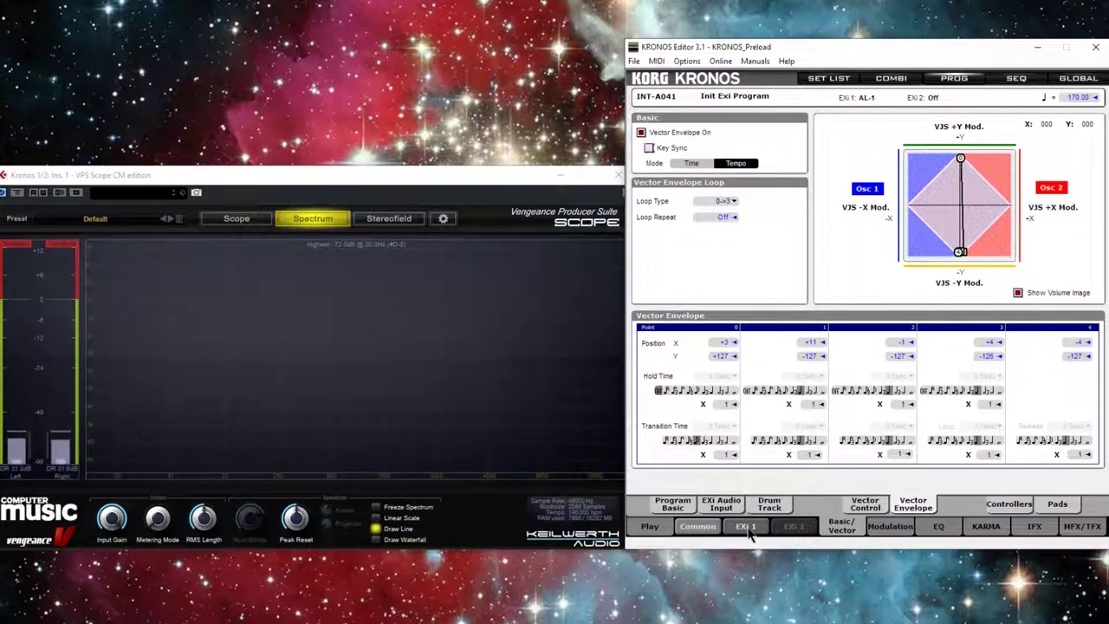
pyautogui.click(1032, 529)
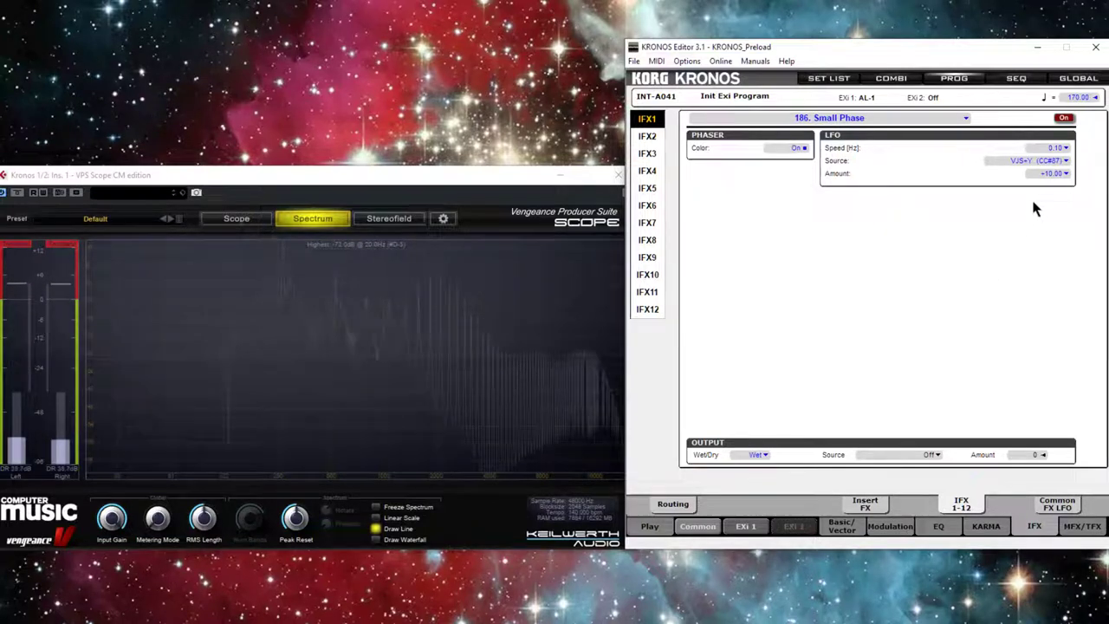
# Set the Small Phase LFO source to Off and back to VJS+Y, then show Program Basic
pyautogui.click(1065, 161)
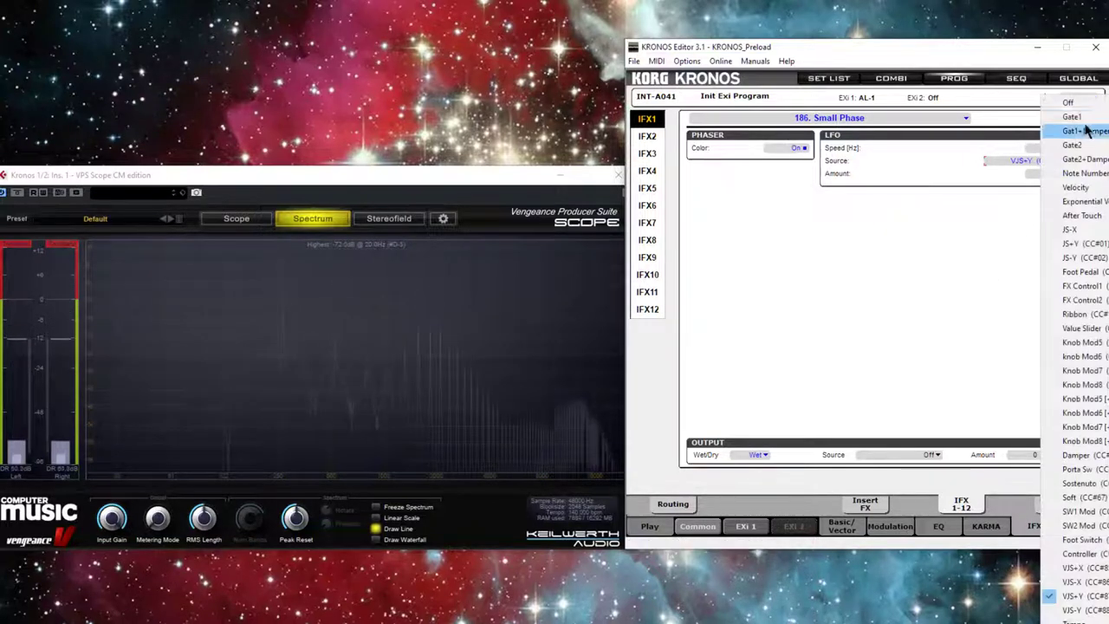
pyautogui.click(1073, 113)
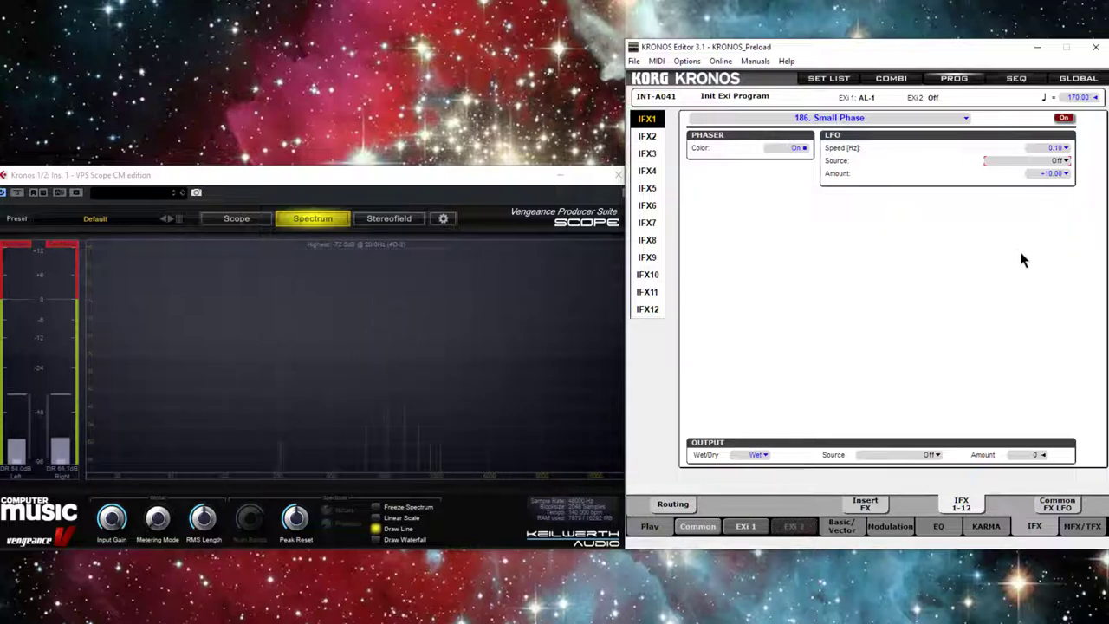
pyautogui.click(1066, 161)
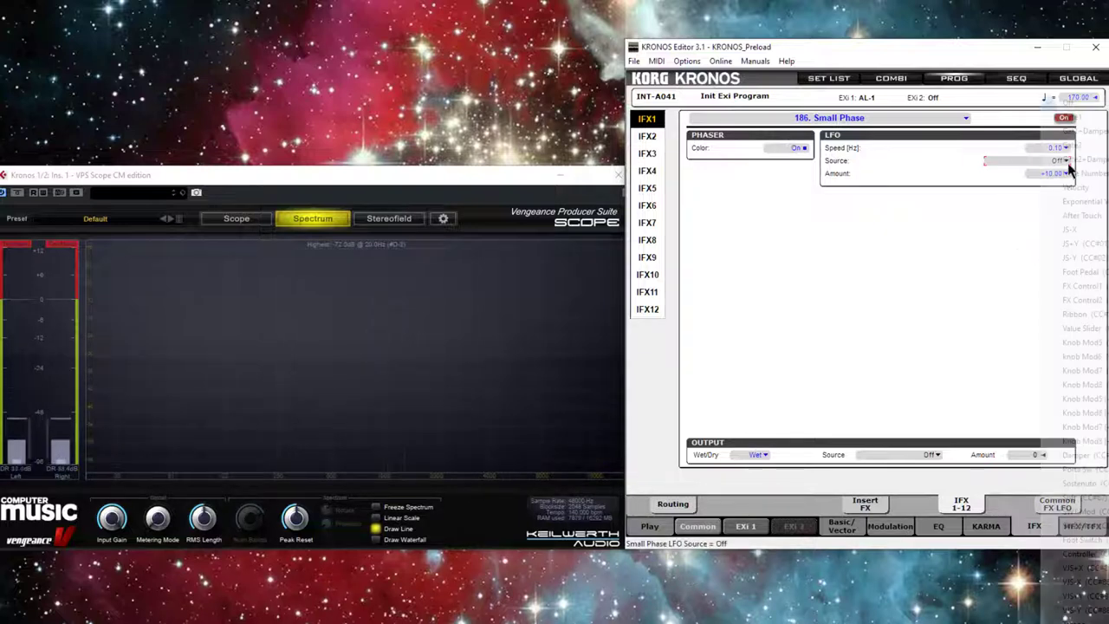
pyautogui.click(1082, 596)
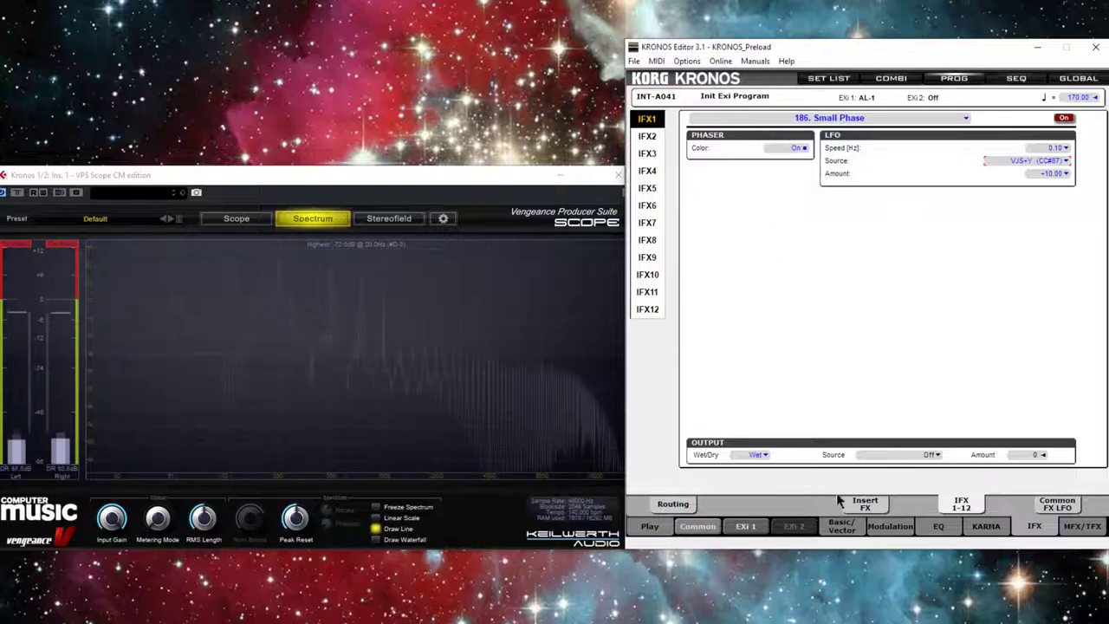
pyautogui.click(833, 529)
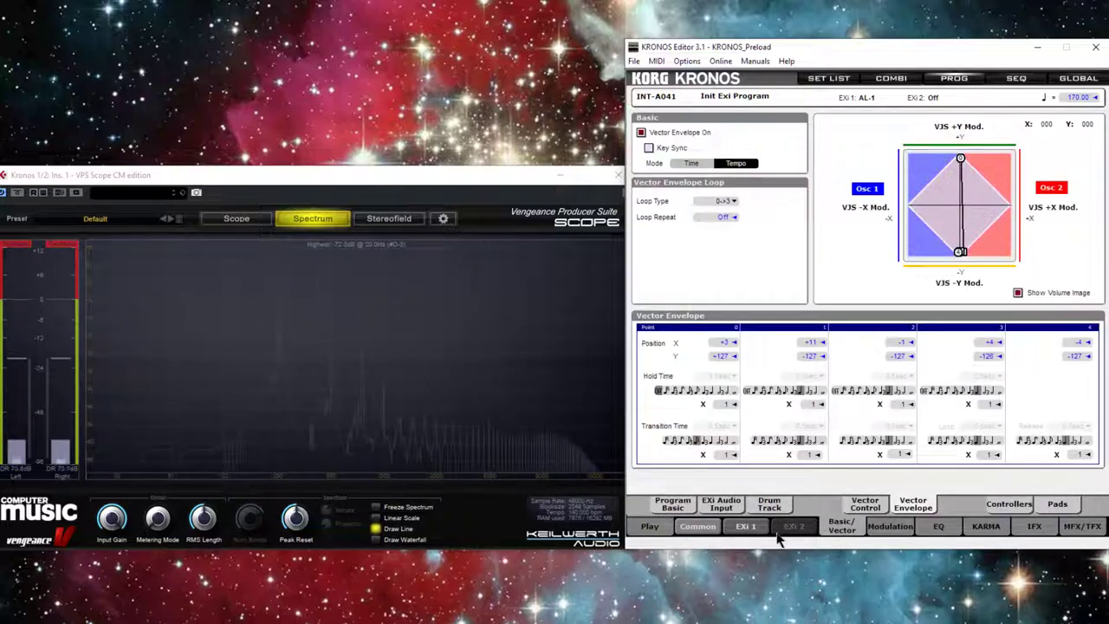
pyautogui.click(673, 503)
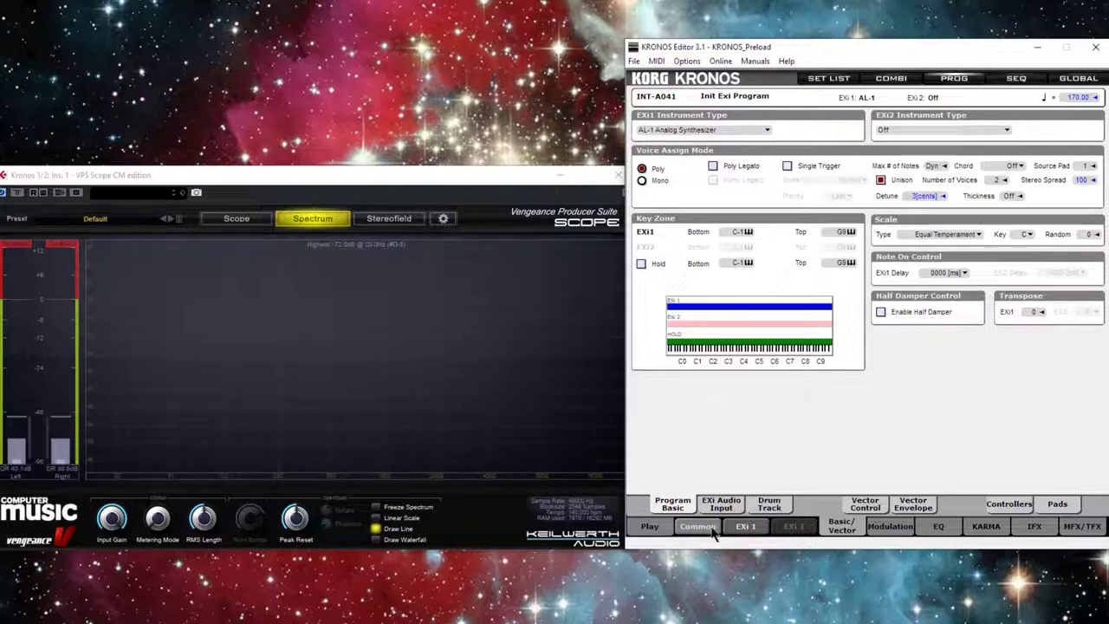
# Switch the VPS Scope to Stereofield and set the Small Phase Wet/Dry to 57:43
pyautogui.click(1033, 528)
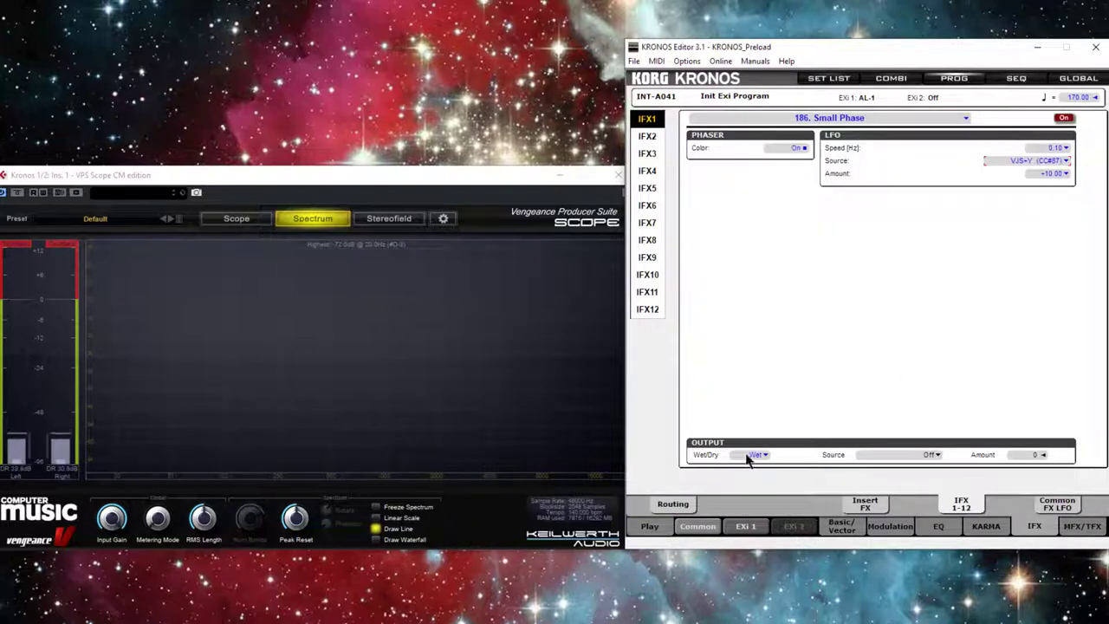
pyautogui.click(389, 219)
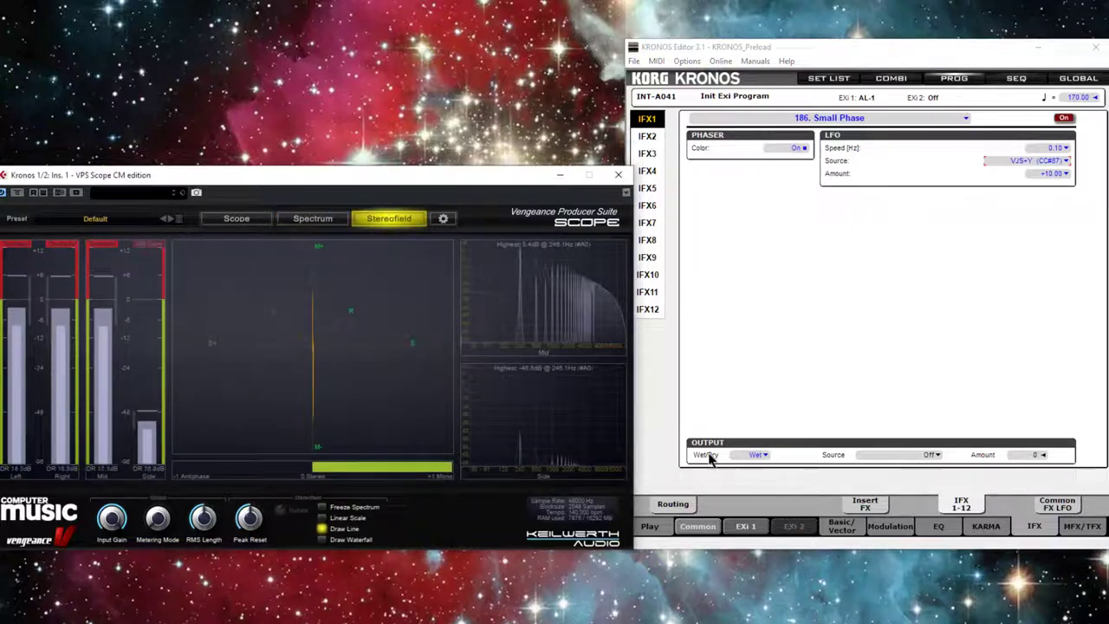
pyautogui.moveTo(748, 457); pyautogui.dragTo(742, 497)
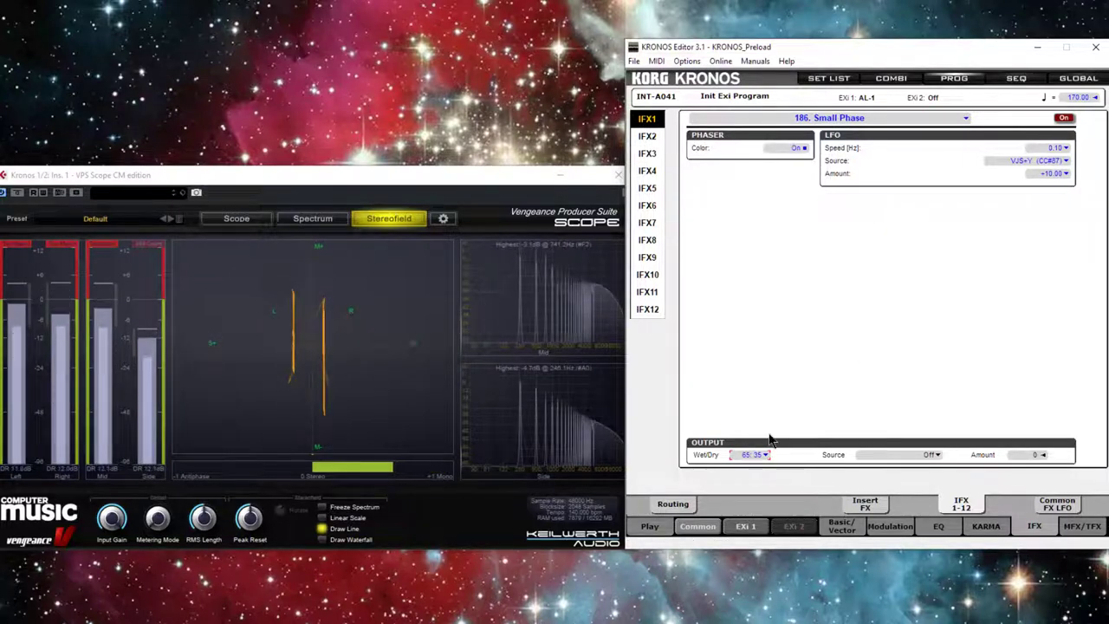
pyautogui.moveTo(752, 460); pyautogui.dragTo(750, 472)
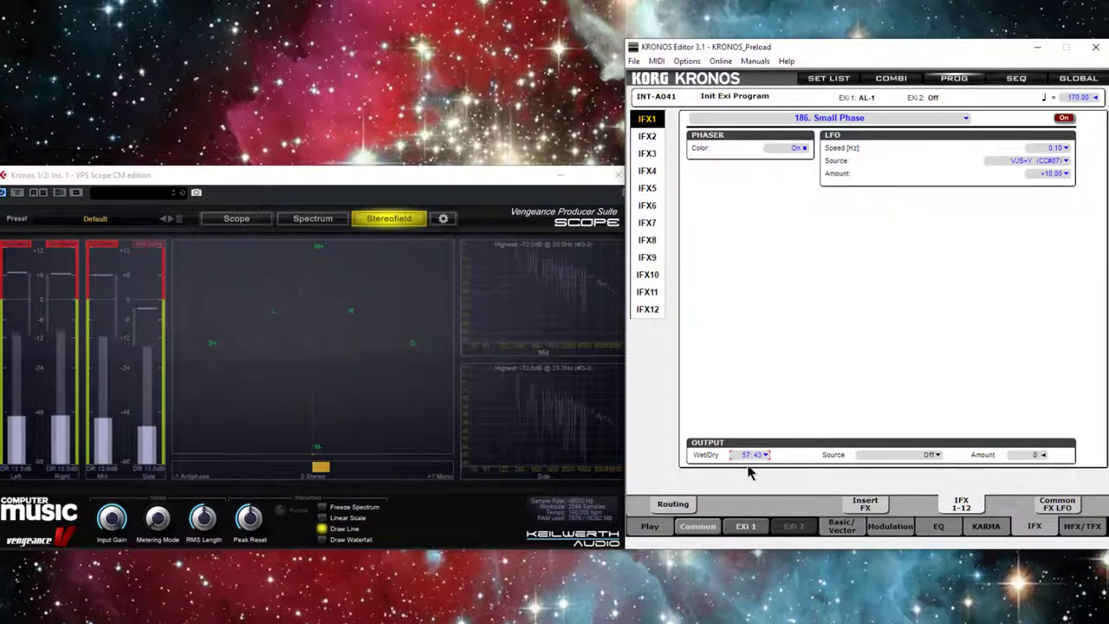
# Set the Program Basic Voice Assign Mode to Mono, keeping unison on
pyautogui.click(839, 530)
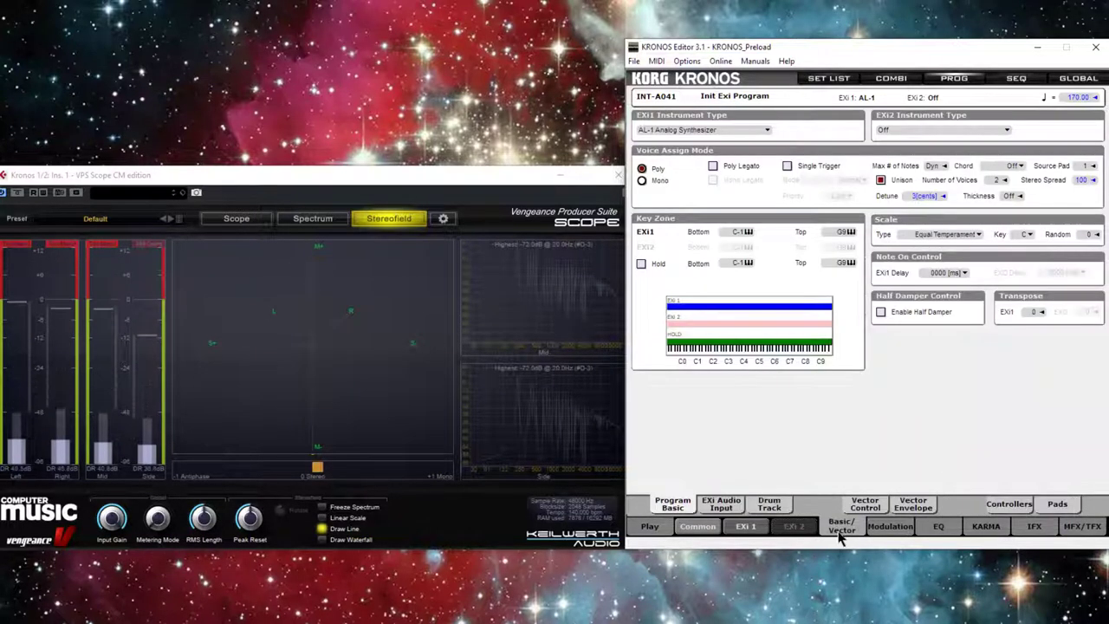
pyautogui.click(642, 180)
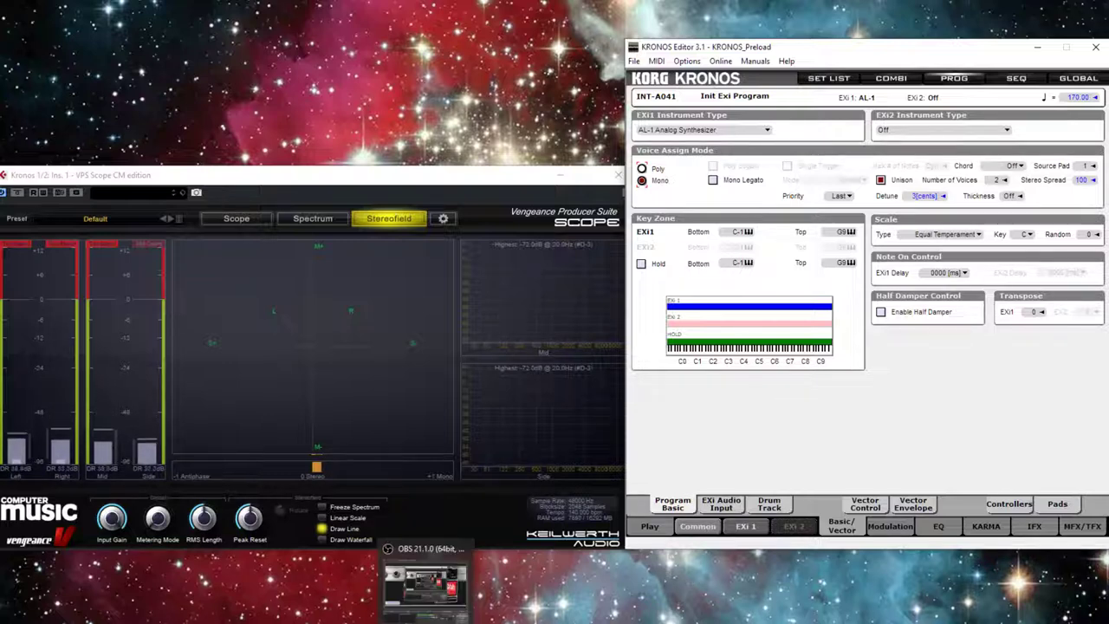
pyautogui.click(433, 589)
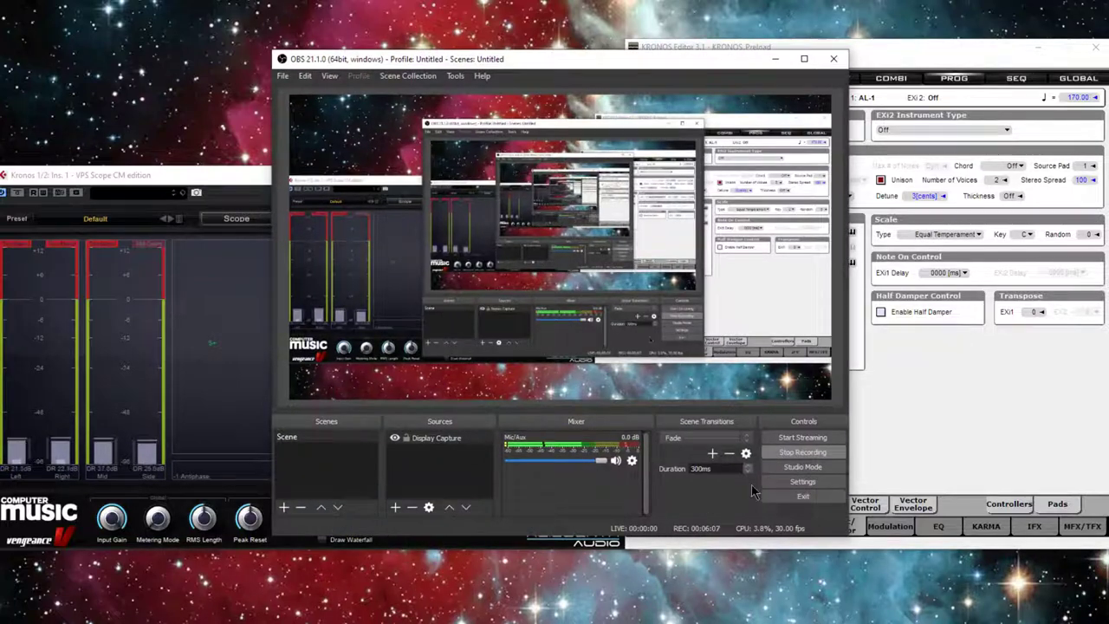